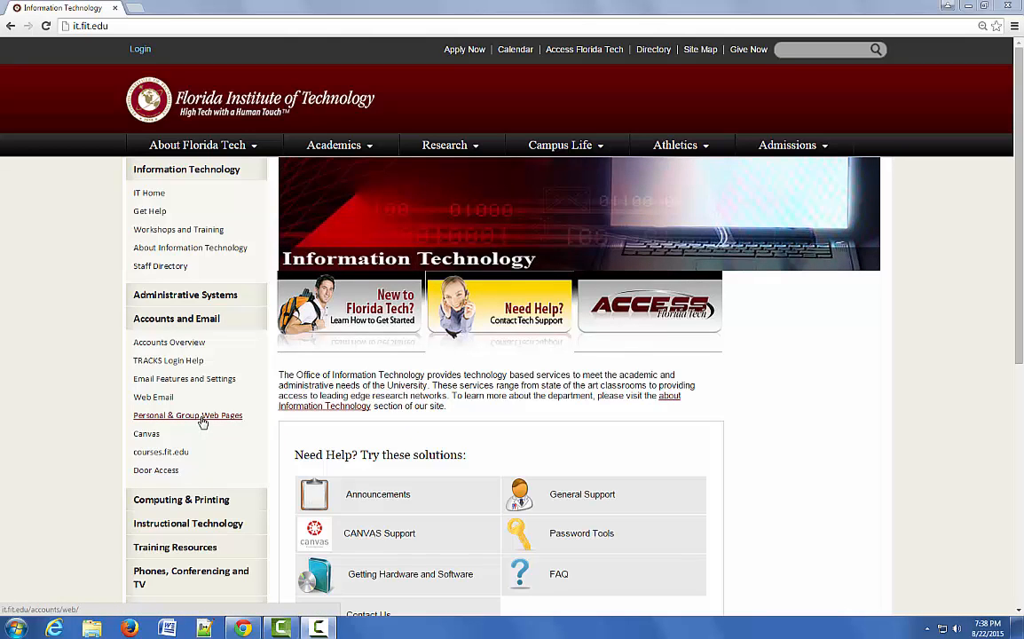
From the IT site's Personal & Group Web Pages, reach the FAQ on creating a personal database through the additional MySQL database FAQ.
click(203, 420)
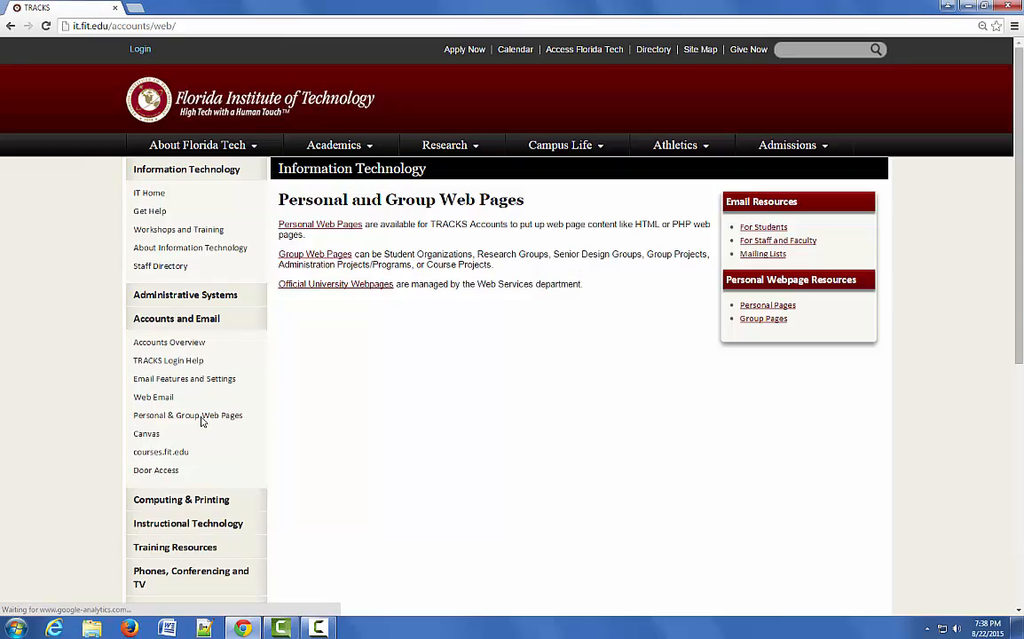
click(341, 229)
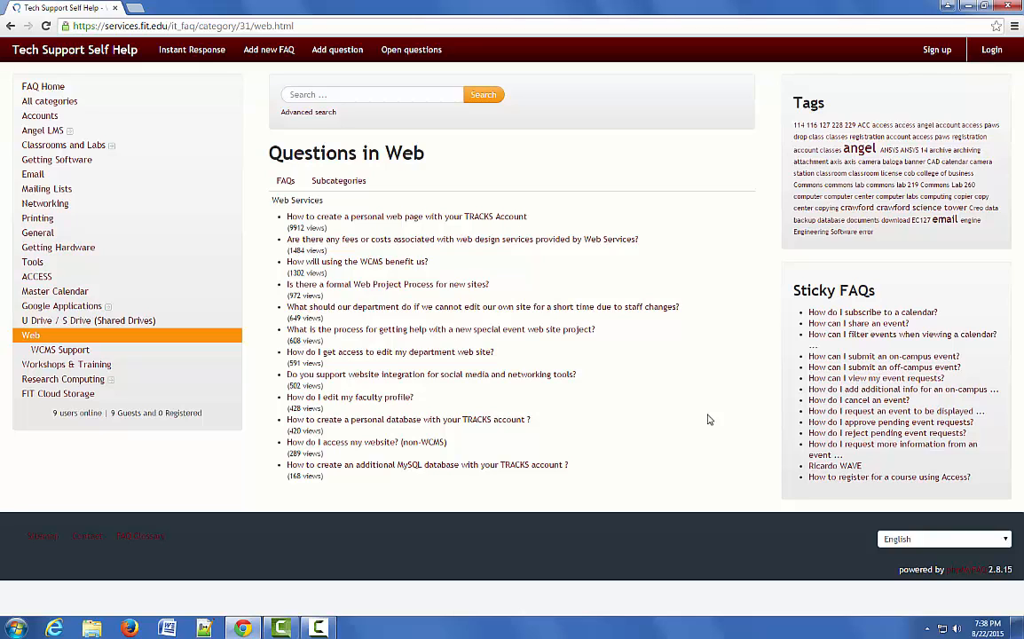
click(364, 468)
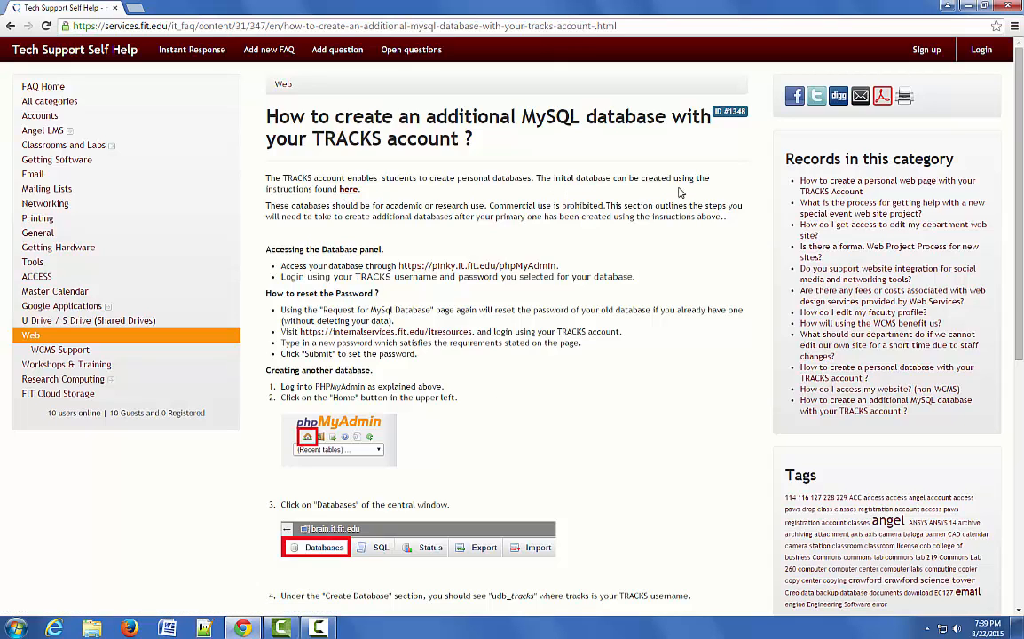
click(346, 190)
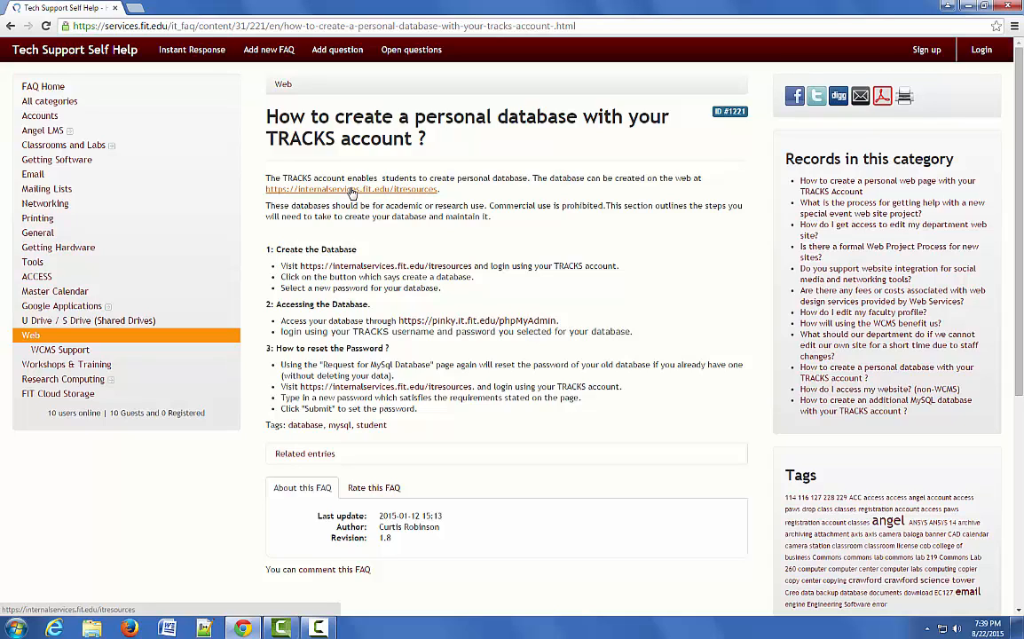
Open the internalservices.fit.edu/itresources link in a new tab and switch to that tab.
right_click(351, 192)
click(379, 198)
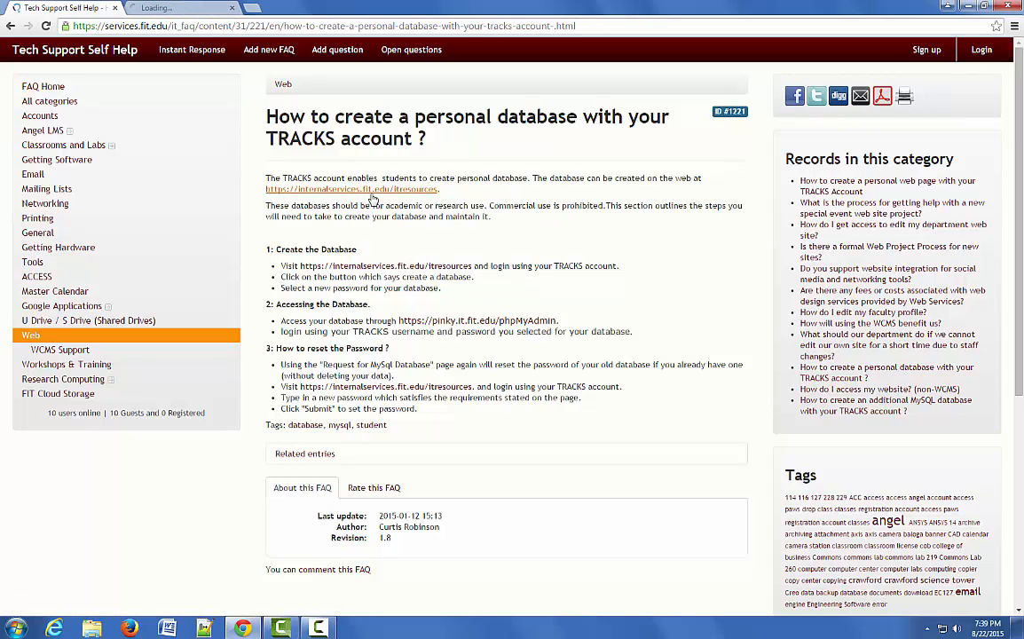
click(180, 8)
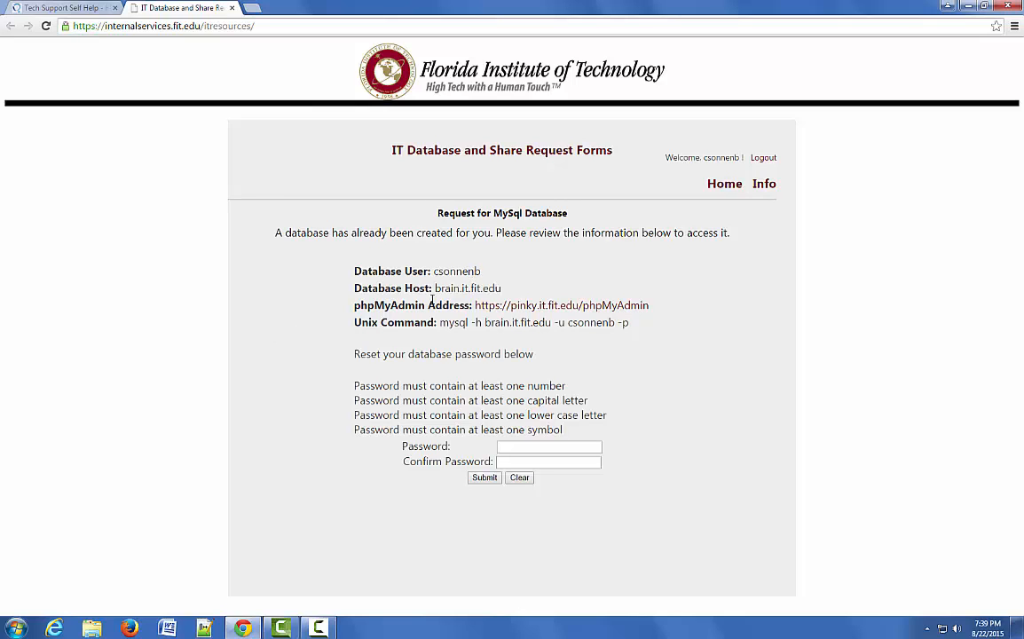
Examine the database host, phpMyAdmin address, database user and password requirements on the MySQL database request page.
drag(434, 288, 508, 294)
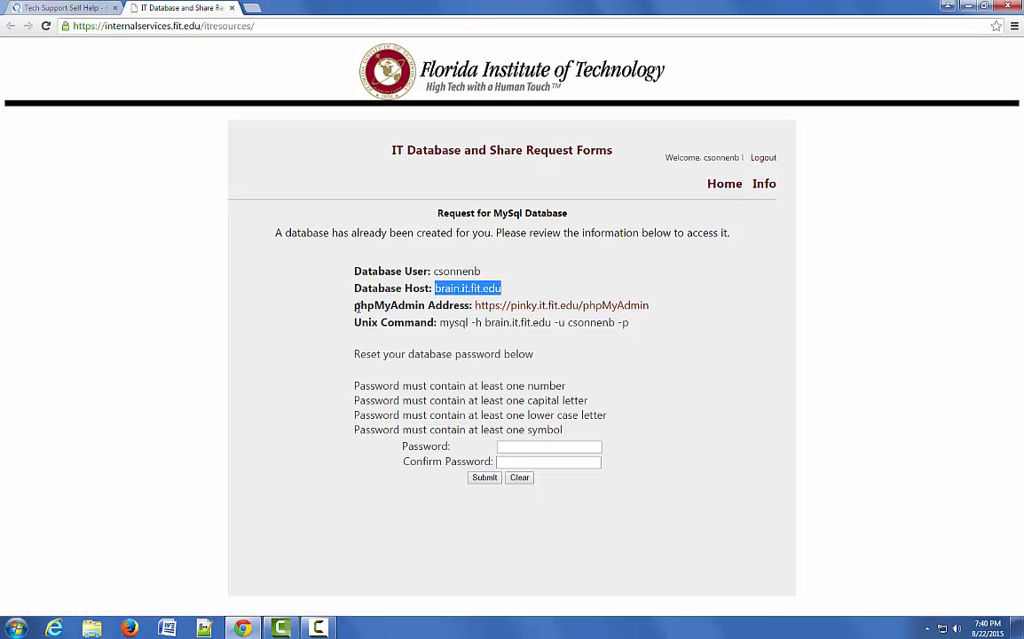
drag(354, 306, 426, 306)
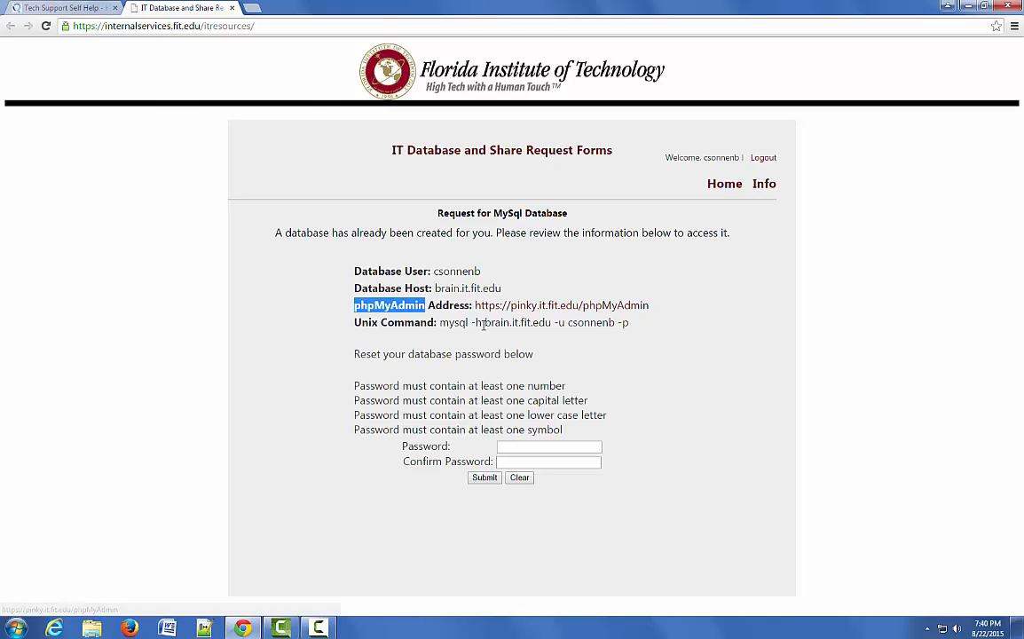
click(453, 269)
double_click(454, 269)
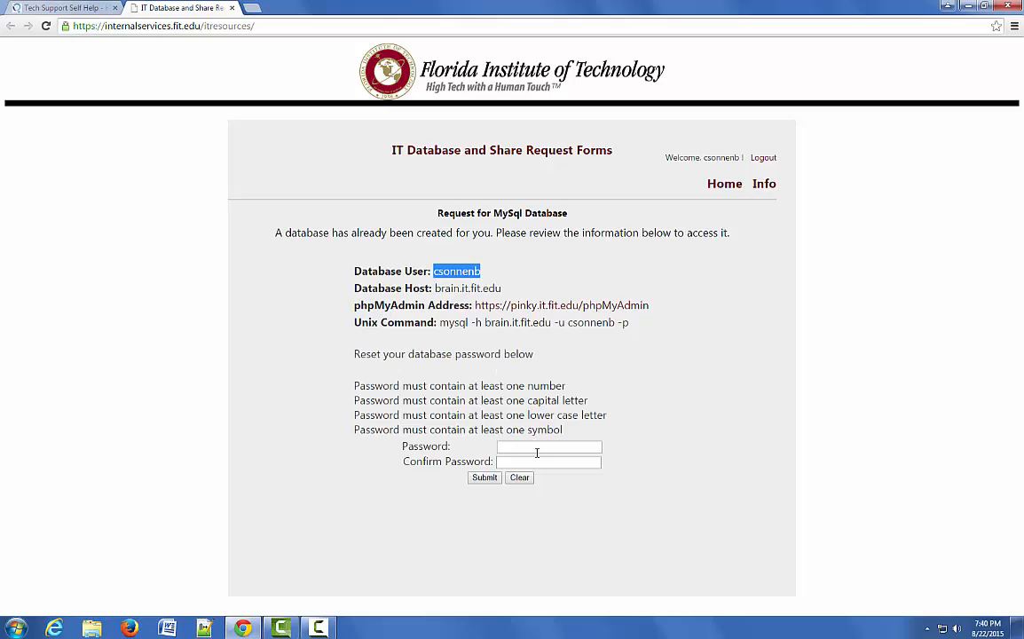
double_click(493, 387)
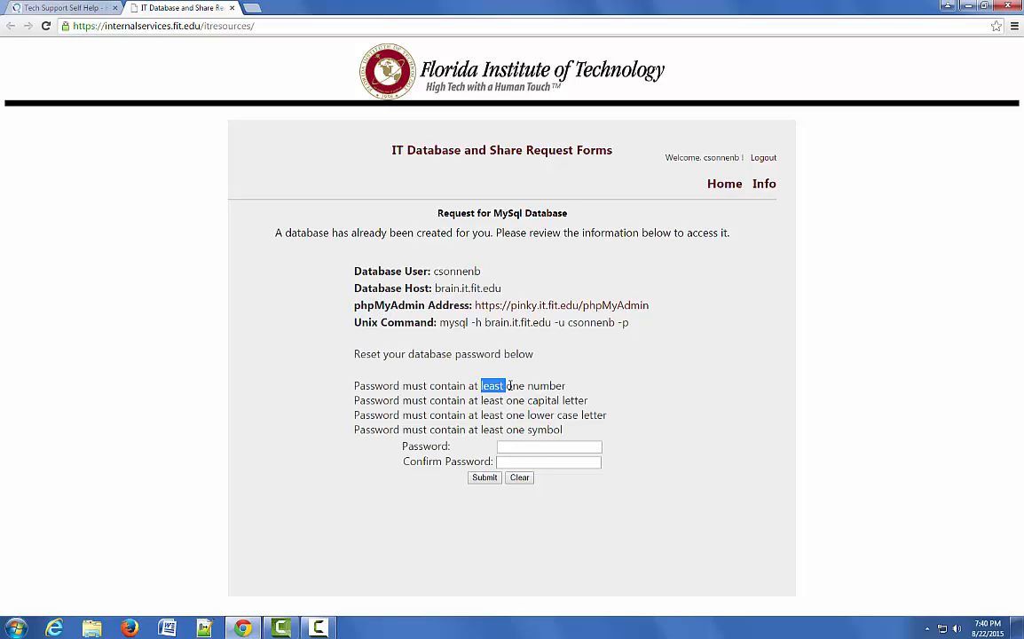
click(540, 429)
Go to phpMyAdmin at pinky.it.fit.edu, expand the account's personal udb database and open its table structure.
click(518, 313)
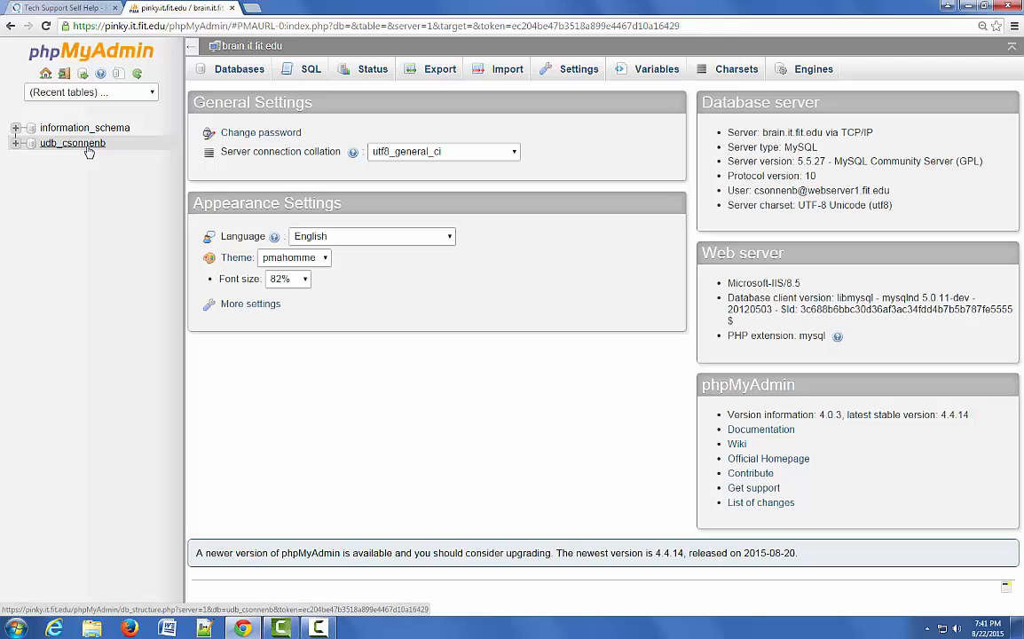
click(16, 145)
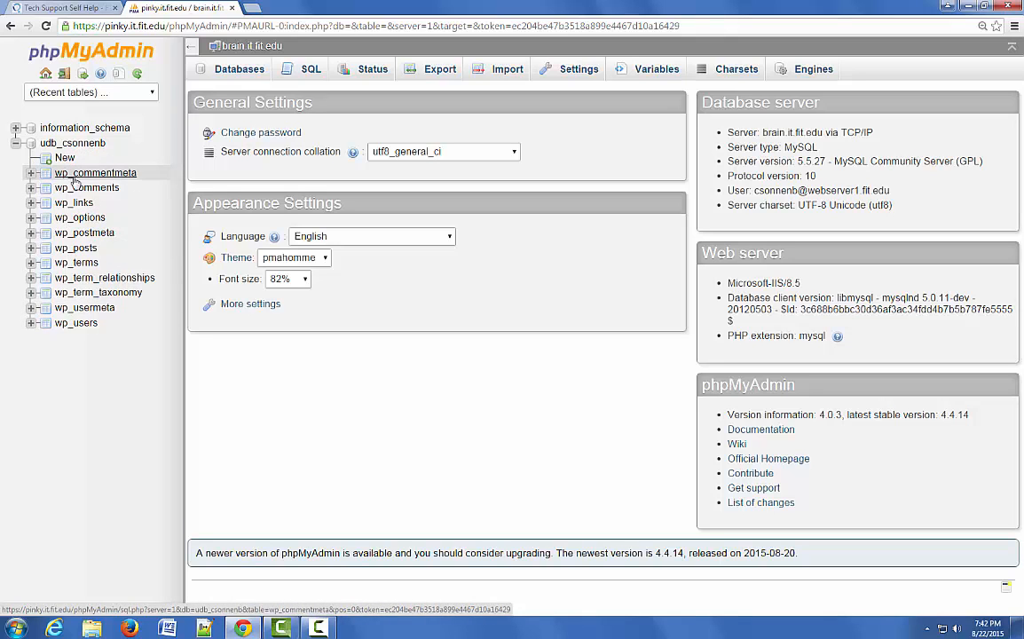
click(81, 145)
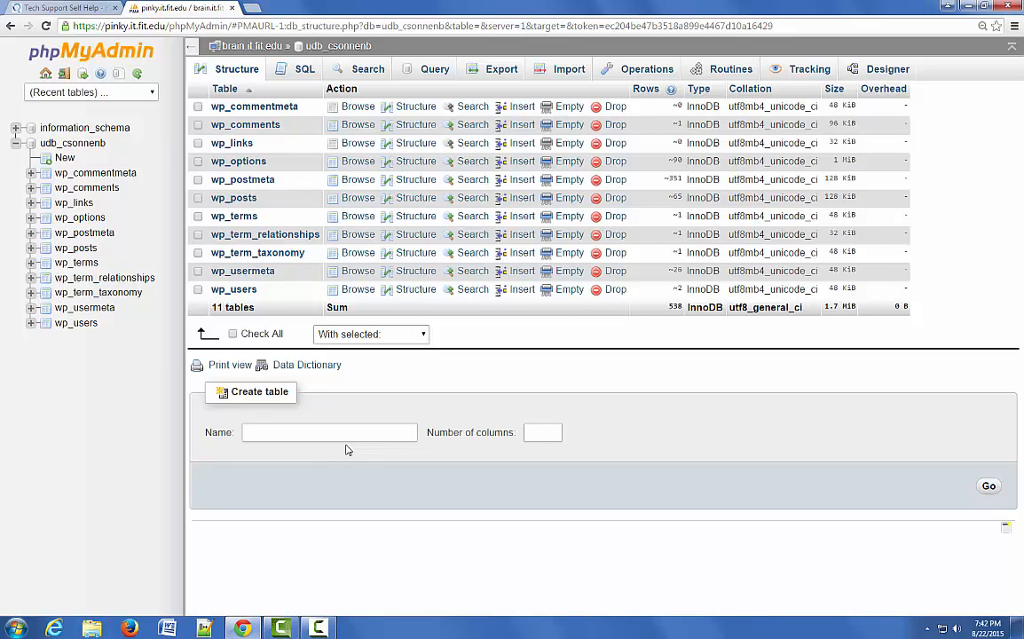
Create a new table named Student with 5 columns in the personal database.
click(299, 427)
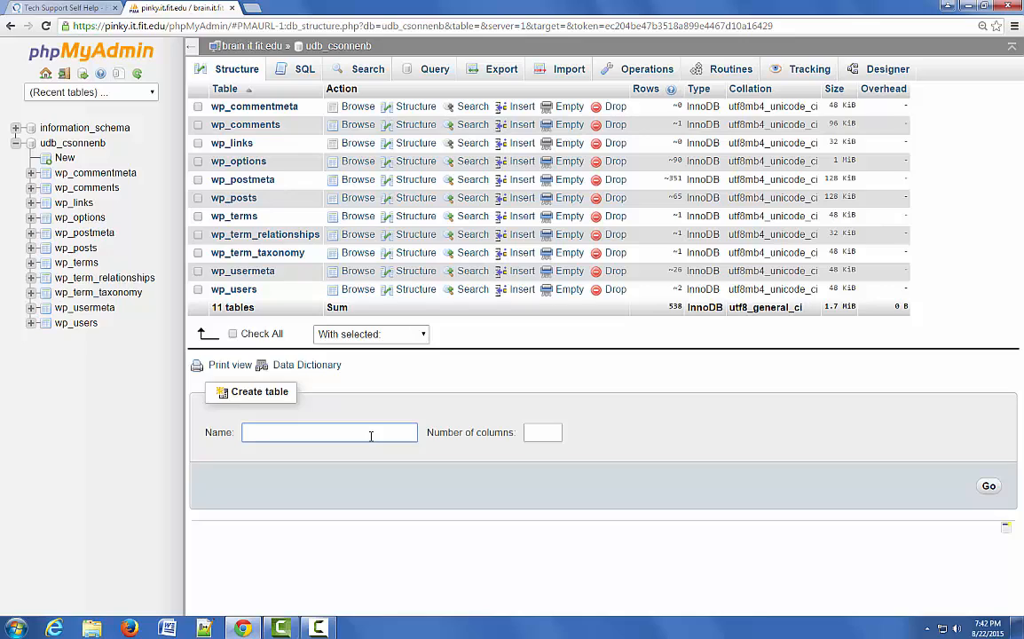
text(Student)
click(549, 435)
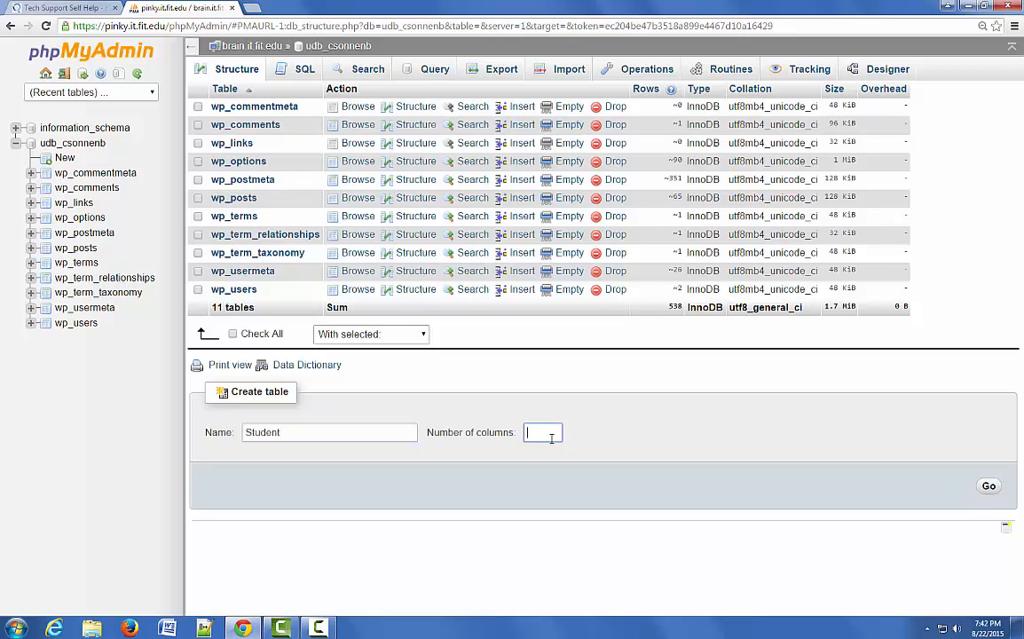
text(5)
click(988, 487)
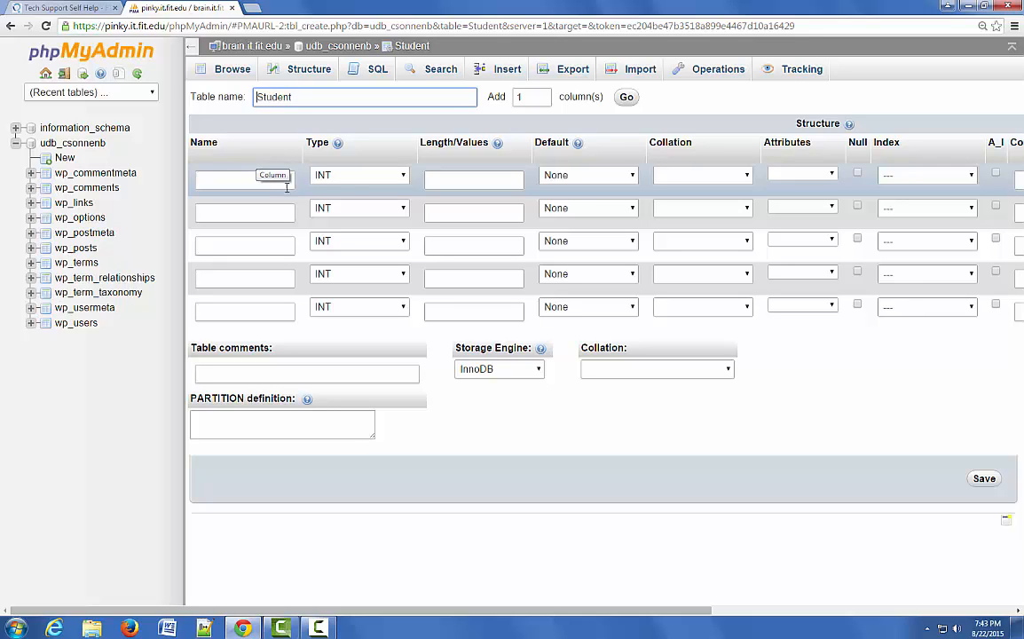
Name the five columns of the Student table StudentID, LastName, FirstName, MiddleName and StudentNumber.
click(252, 178)
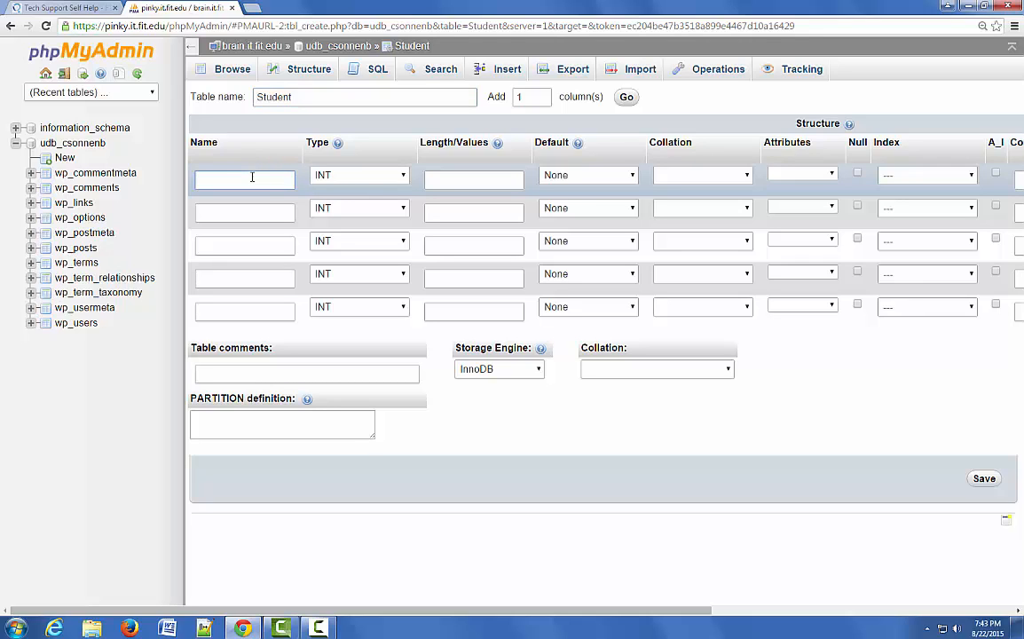
text(StudentID)
click(269, 212)
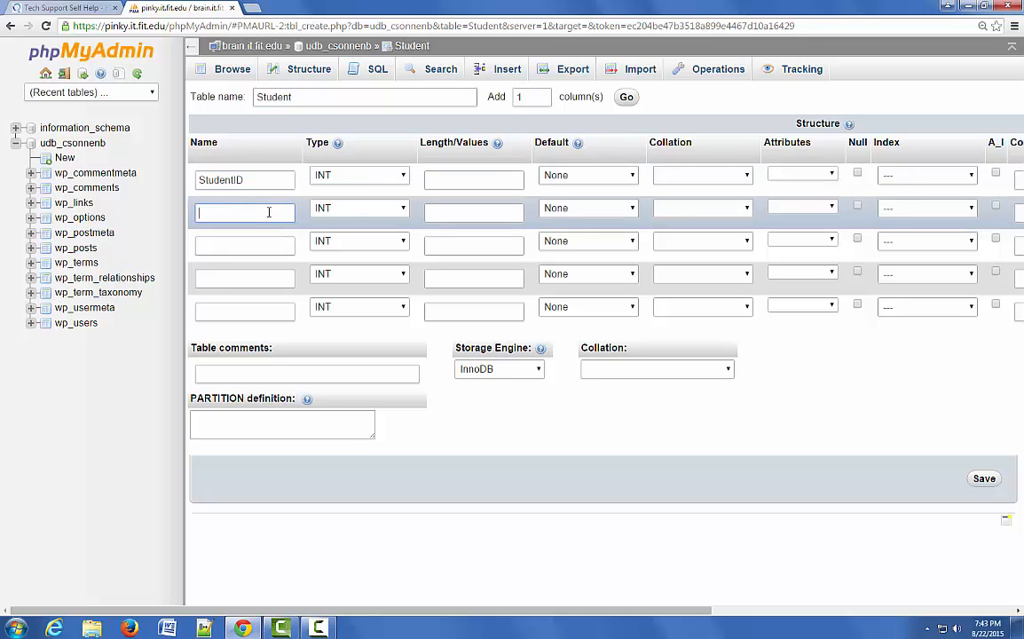
text(LastName)
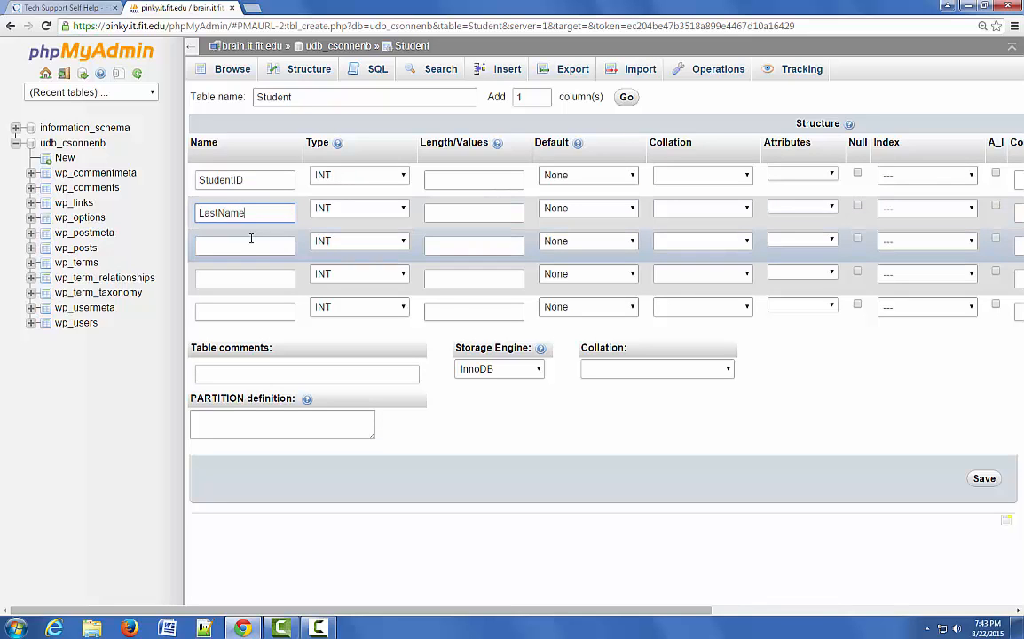
click(259, 243)
text(F)
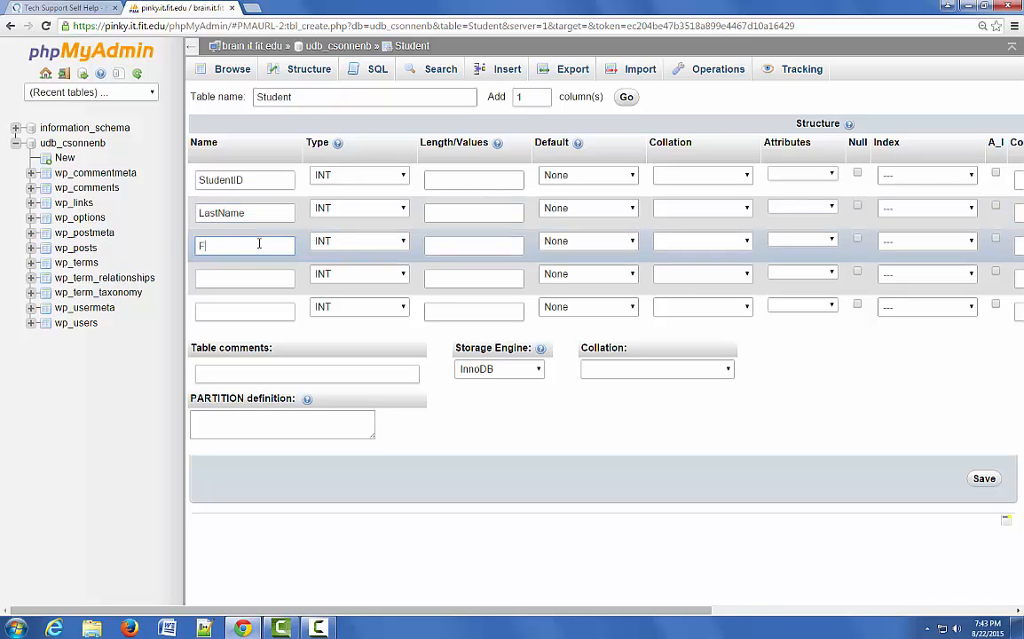
text(irstName)
click(278, 276)
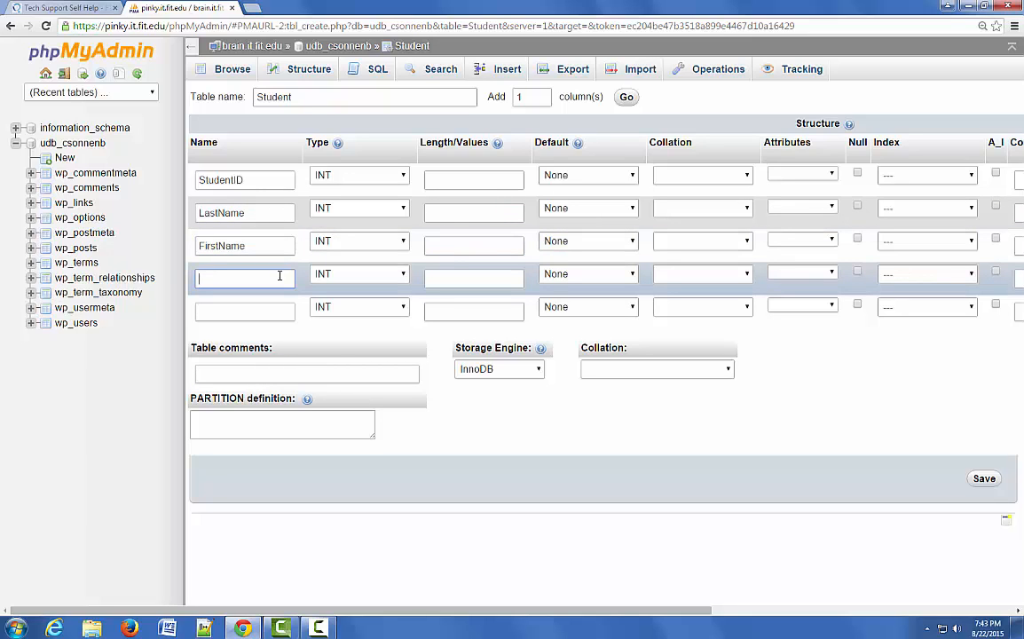
text(MiddleName)
click(240, 312)
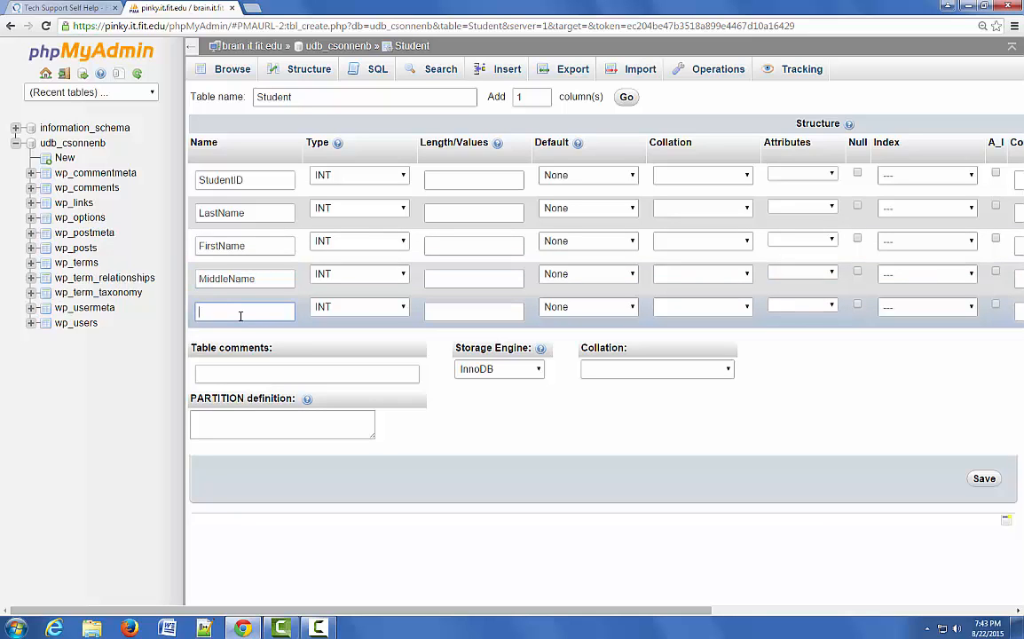
text(StudentNumber)
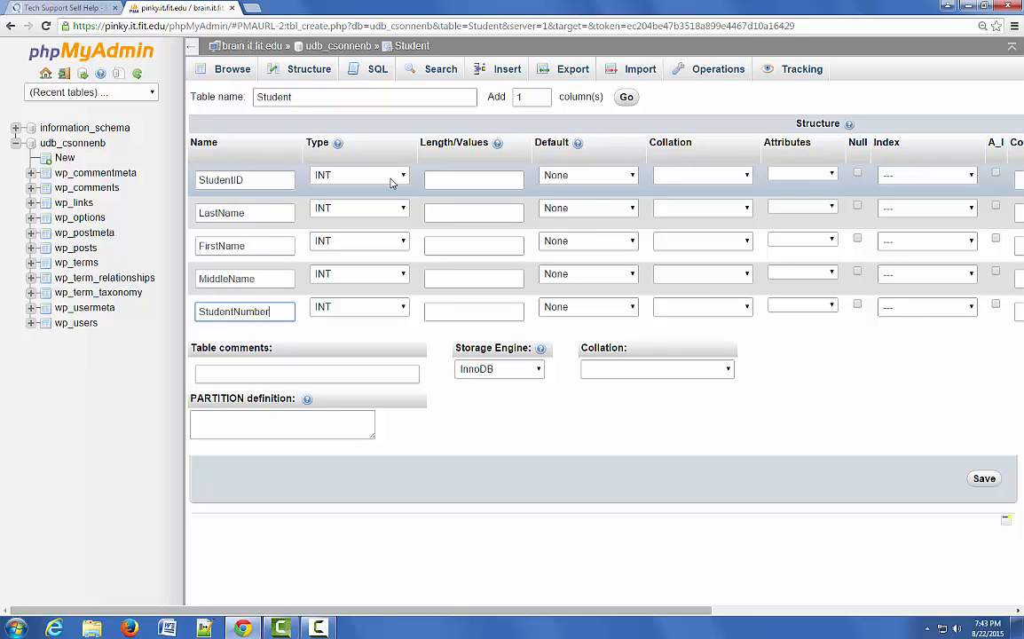
Look through the available data types for the StudentID column and choose INT.
click(356, 174)
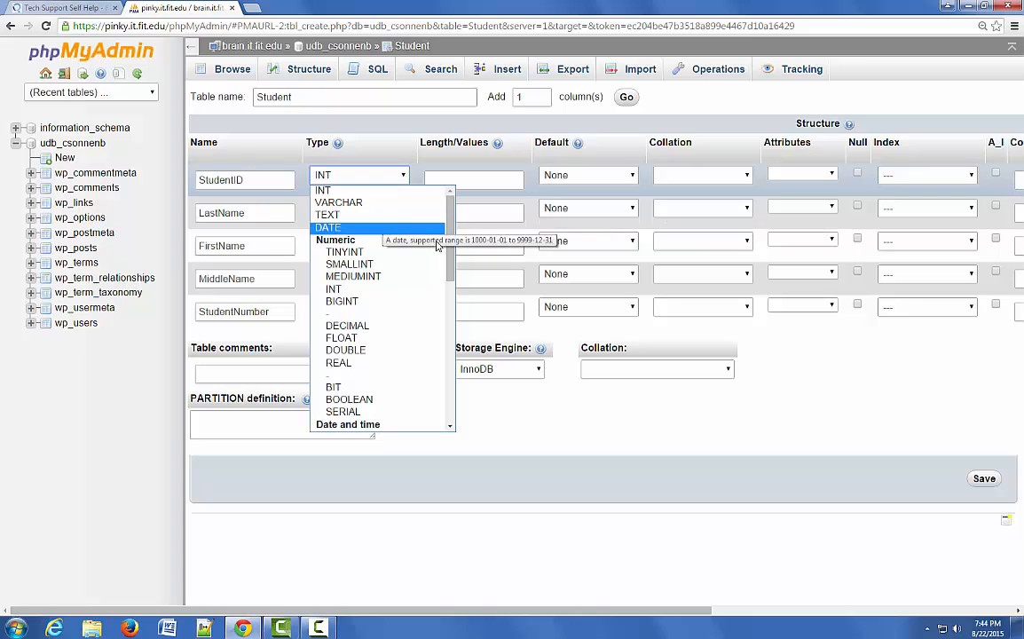
drag(453, 247, 458, 391)
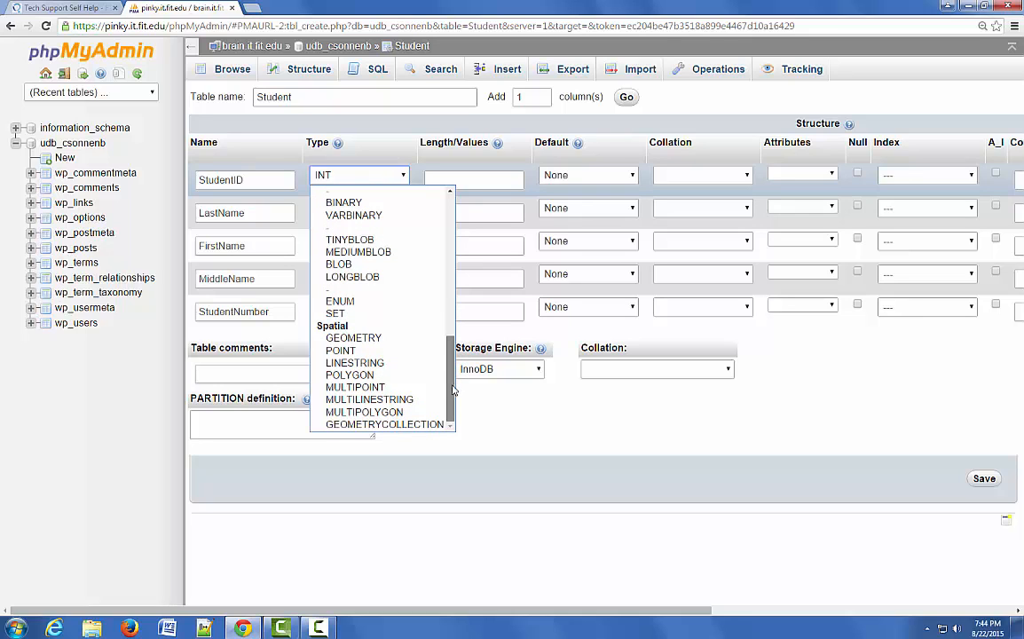
drag(453, 391, 450, 232)
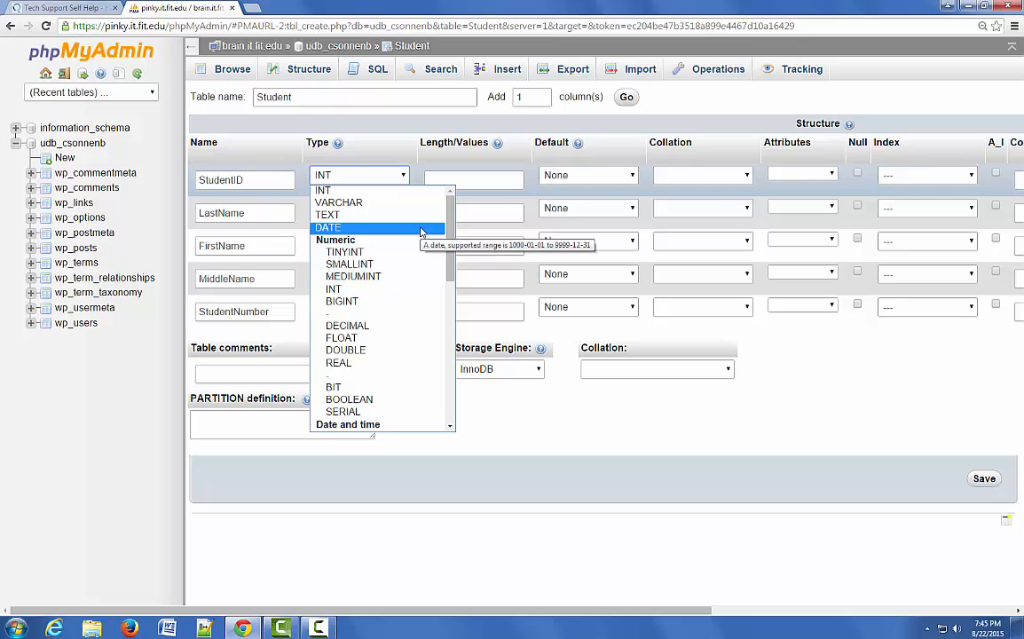
click(391, 190)
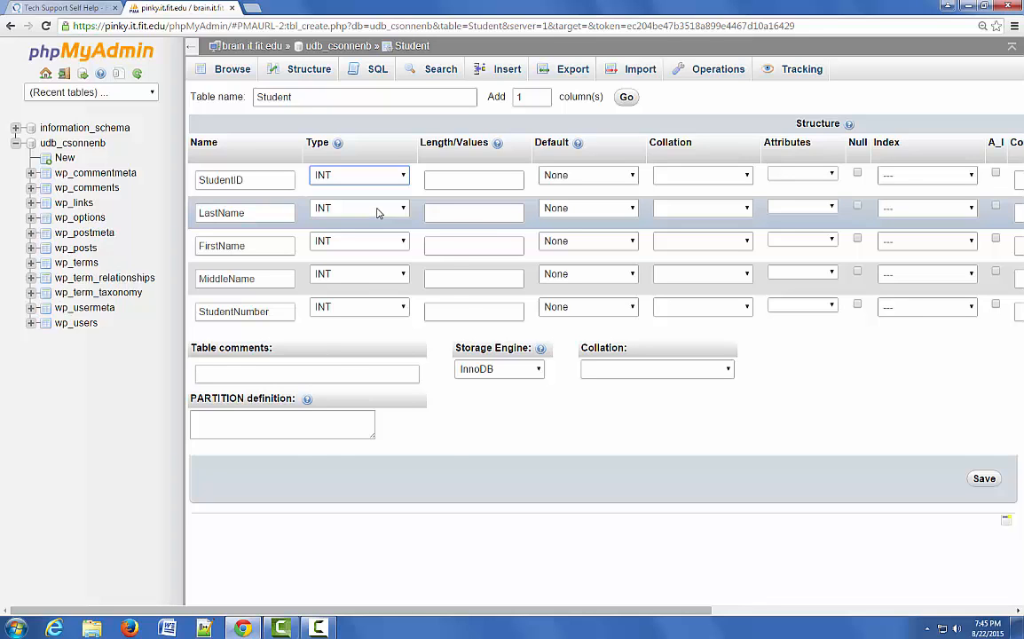
Set the data type of the LastName, FirstName and MiddleName columns to VARCHAR.
click(376, 211)
click(342, 236)
click(358, 242)
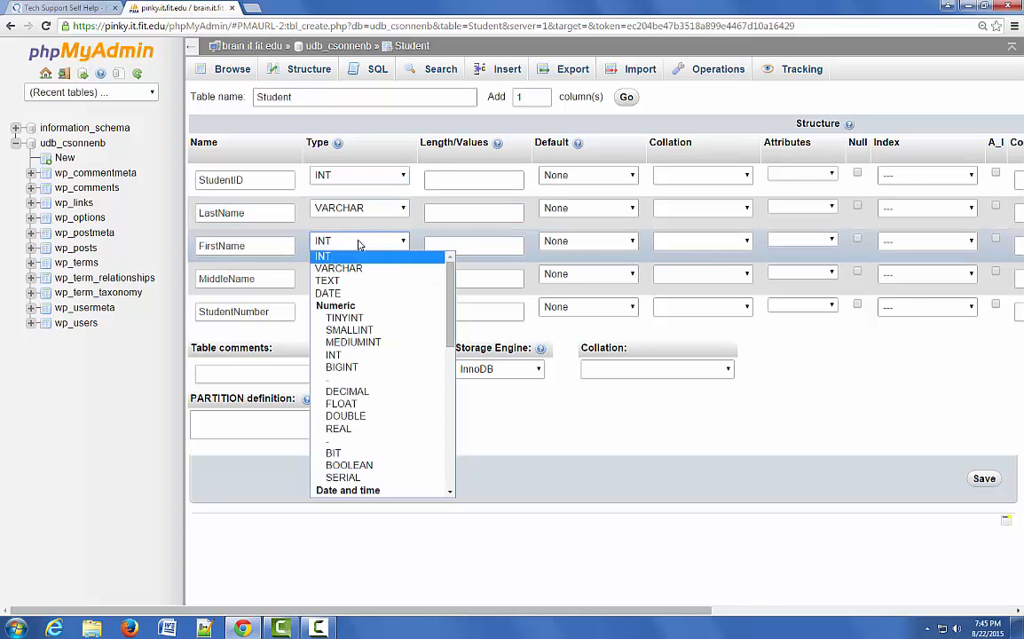
click(353, 269)
click(357, 275)
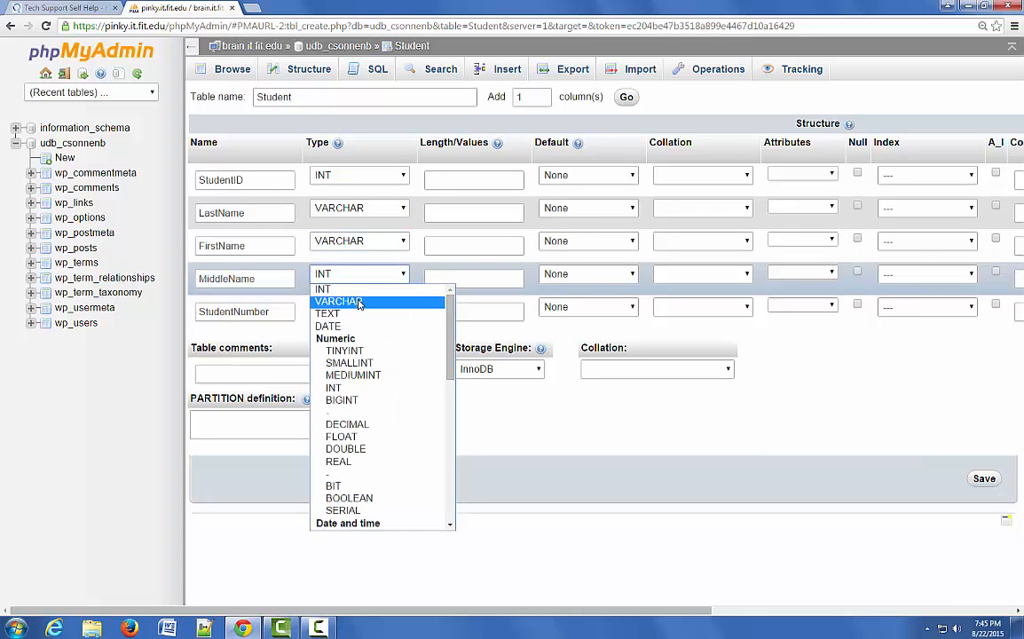
click(359, 302)
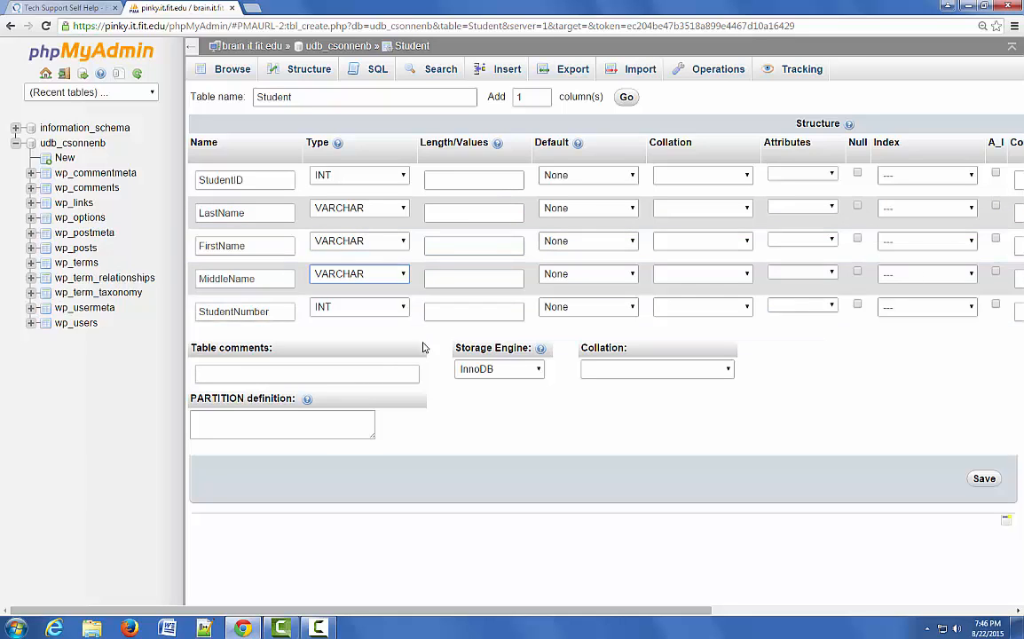
Set the length of the LastName, FirstName and MiddleName columns to 255.
click(453, 212)
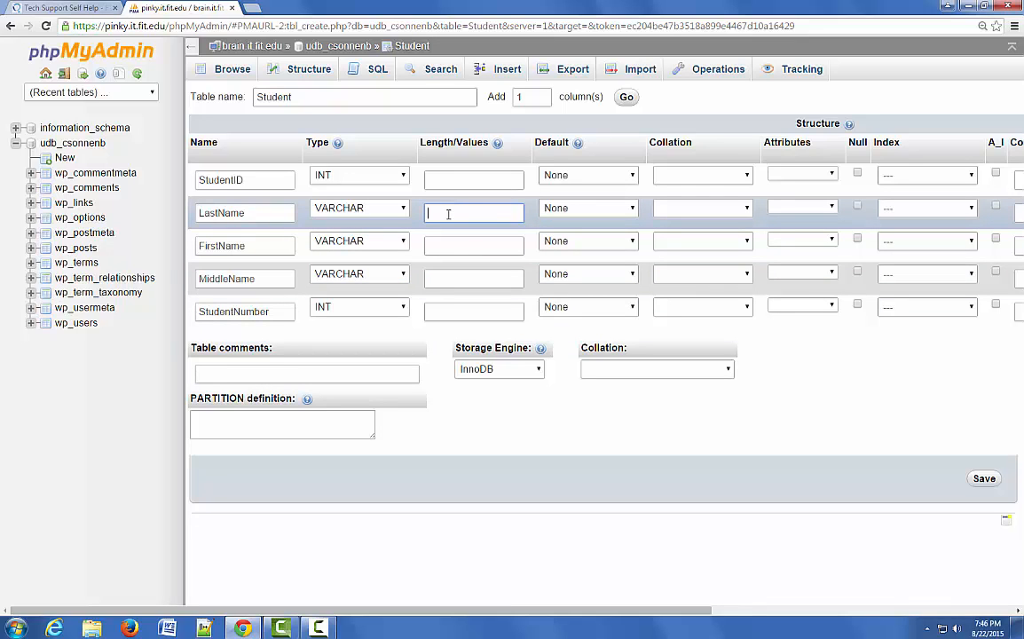
text(255)
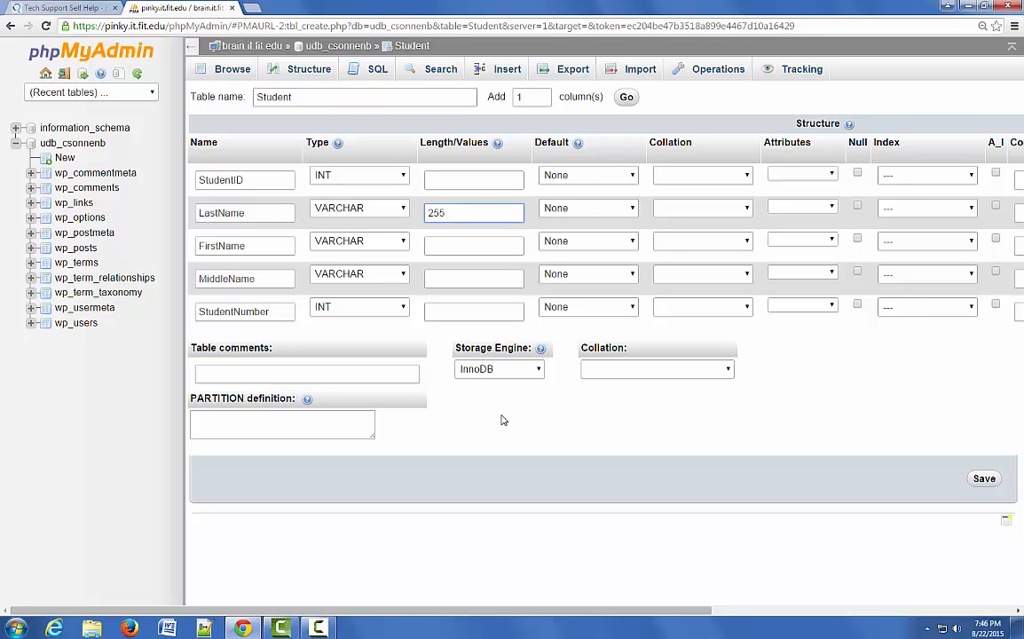
click(453, 242)
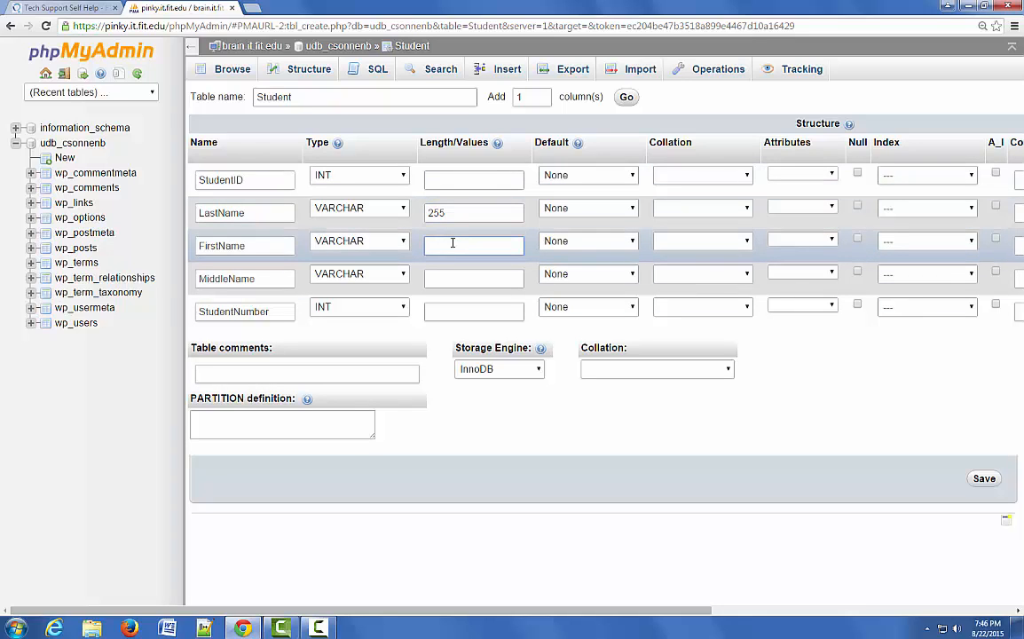
text(255)
click(454, 278)
text(2)
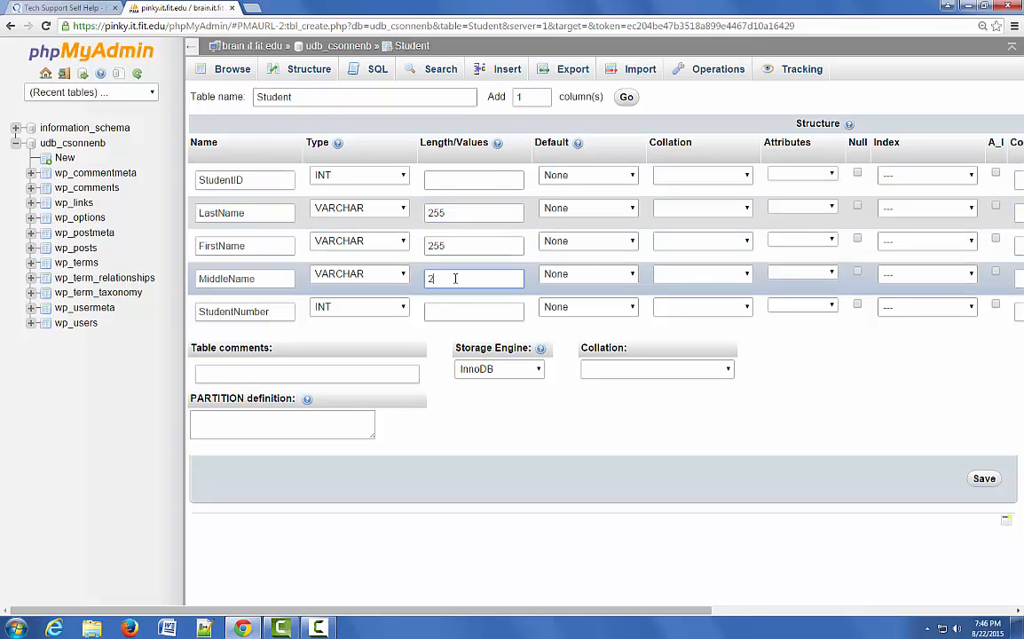
text(55)
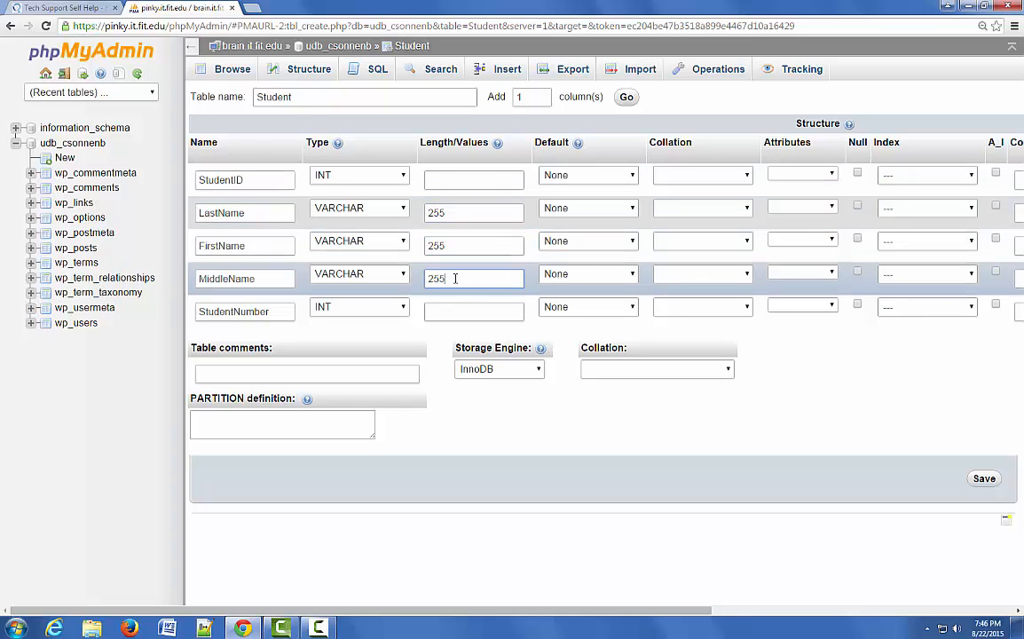
Make StudentID the primary key of the Student table by setting its index to PRIMARY.
click(495, 406)
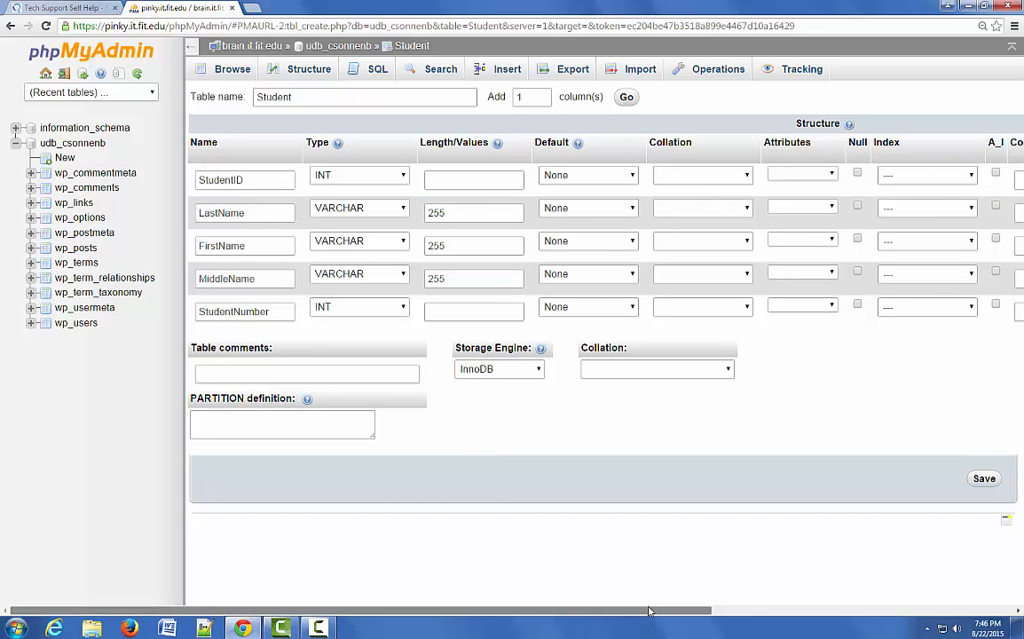
drag(648, 610, 811, 386)
click(522, 178)
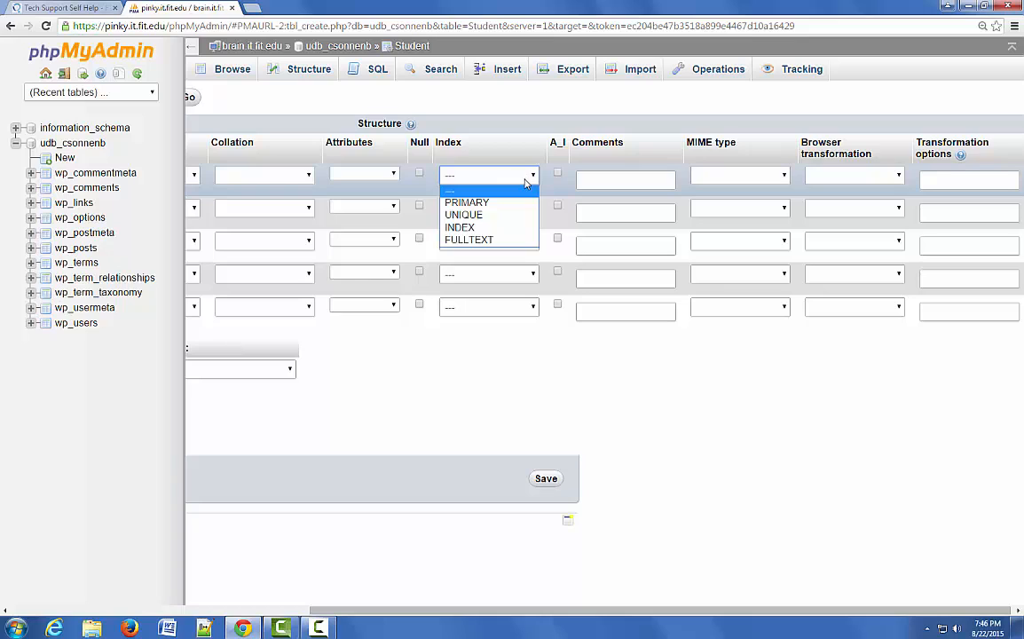
click(487, 204)
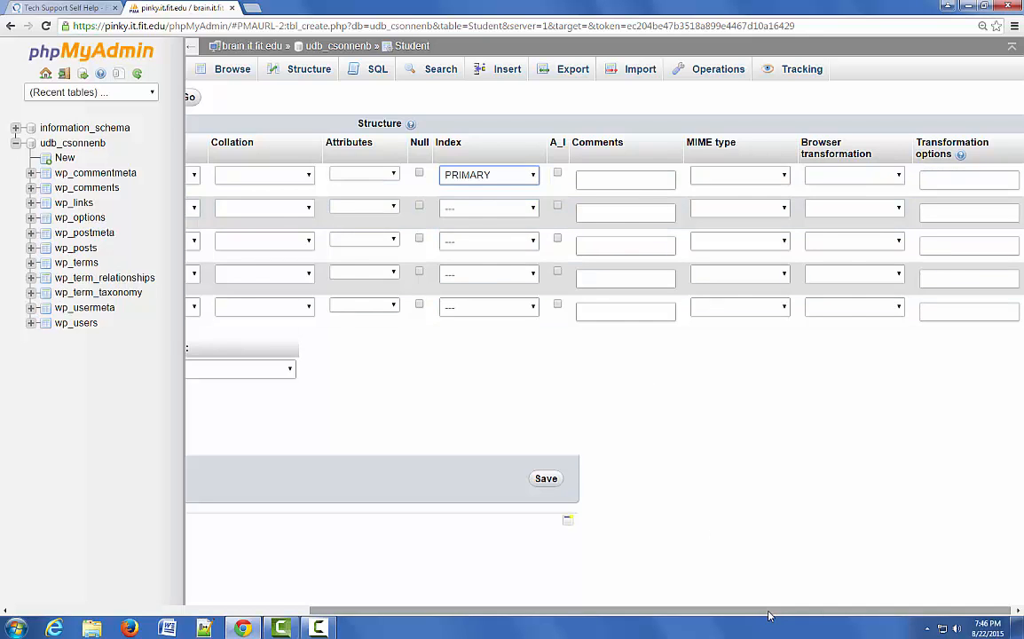
drag(746, 610, 445, 604)
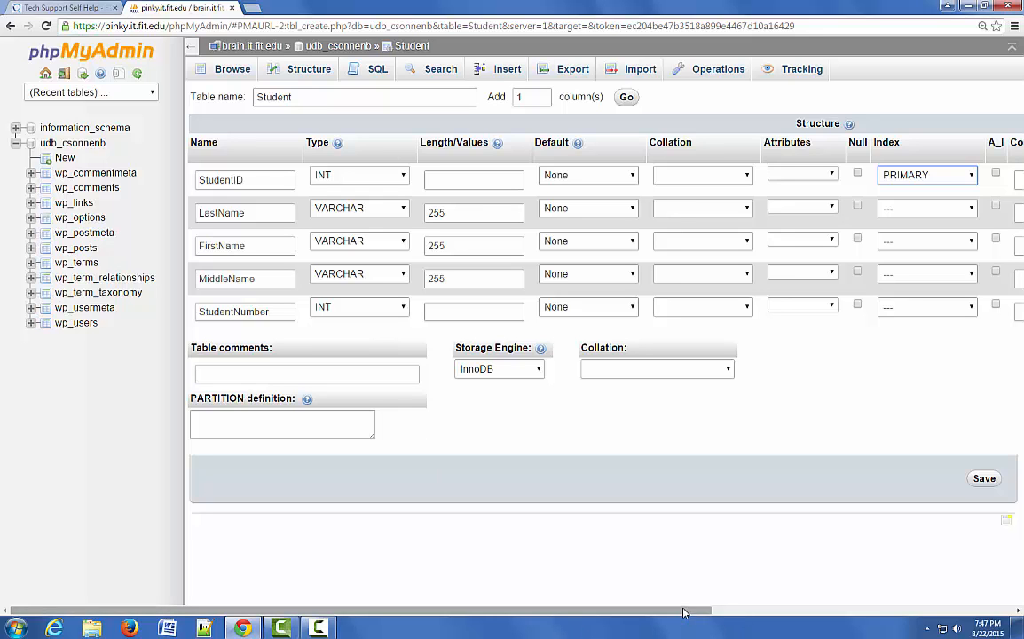
Review the five column definitions and save the new Student table.
drag(683, 611, 934, 612)
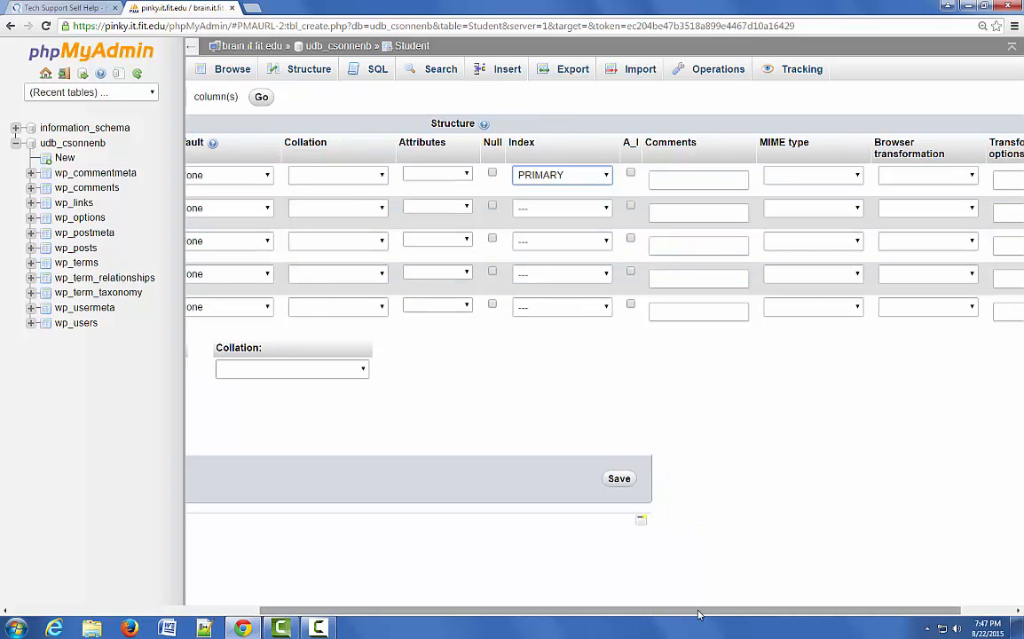
drag(700, 613, 691, 612)
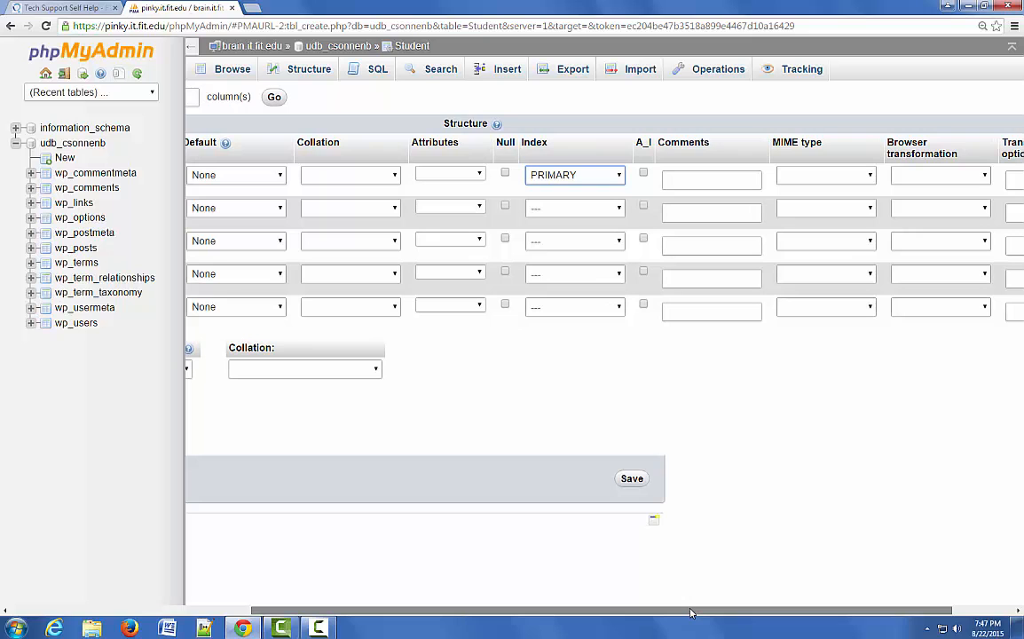
drag(692, 612, 436, 603)
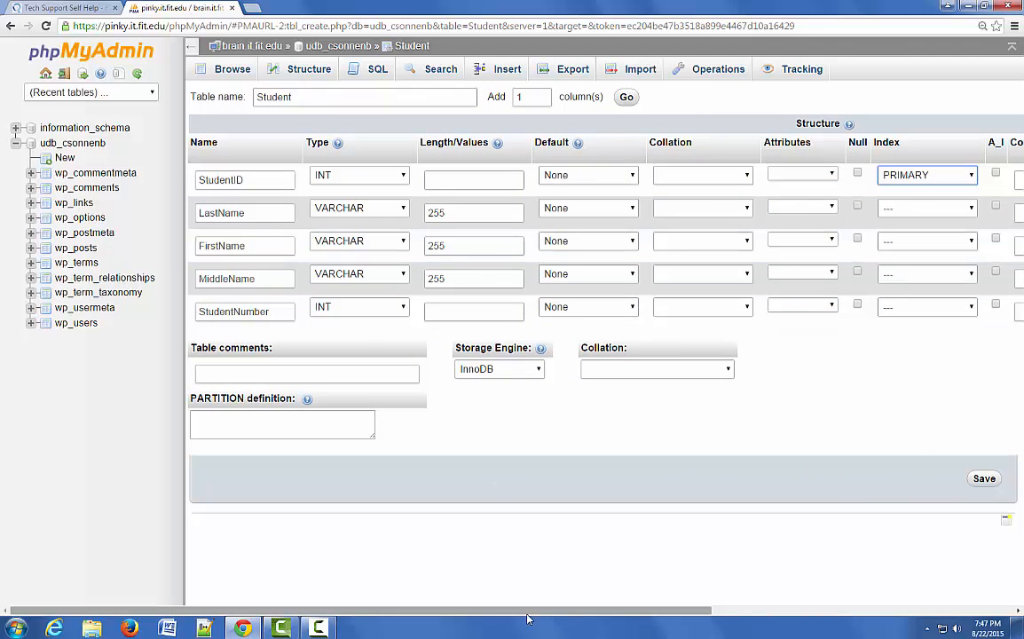
scroll(513, 579, right, 5)
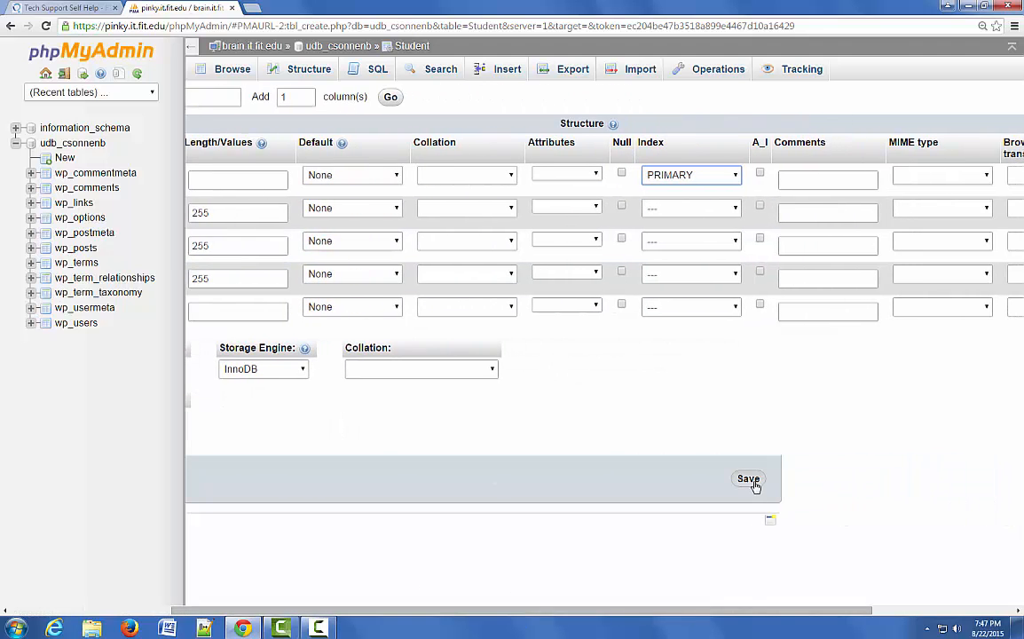
click(750, 481)
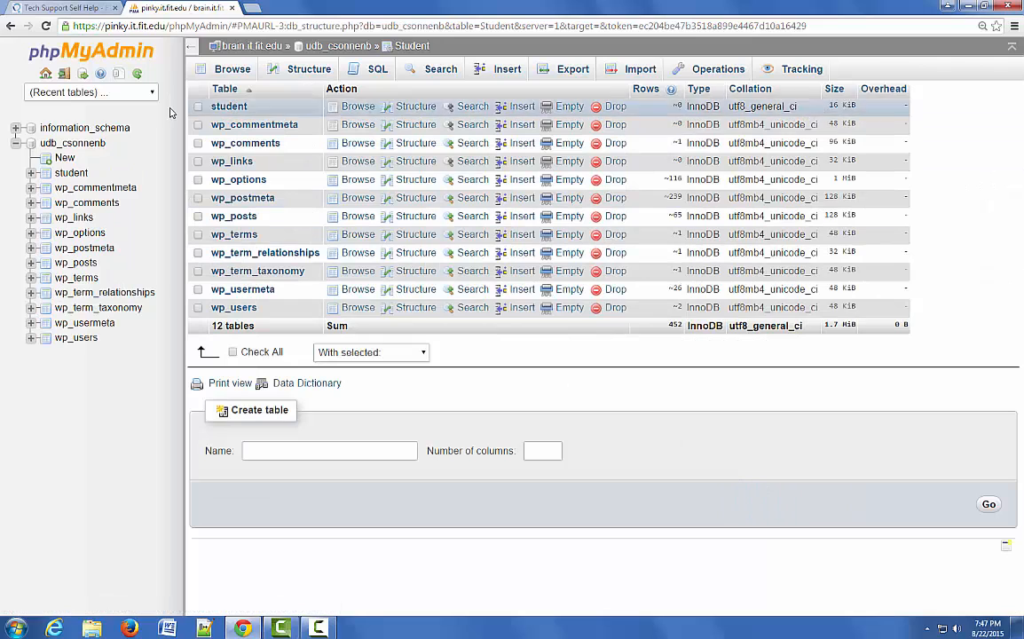
Open the personal database's list of tables and view the structure of the student table.
click(89, 144)
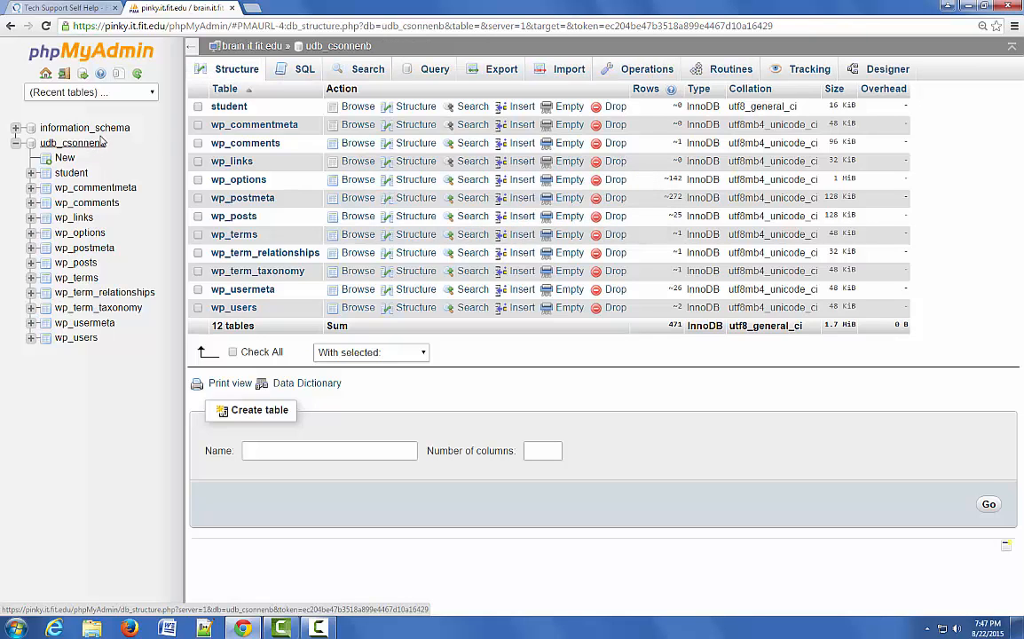
click(237, 70)
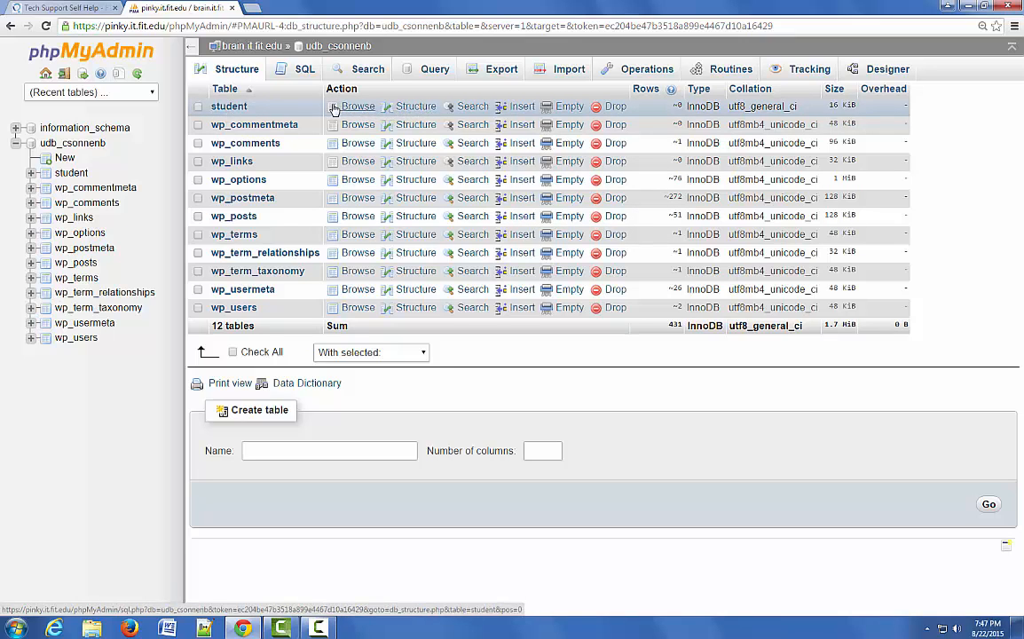
click(406, 106)
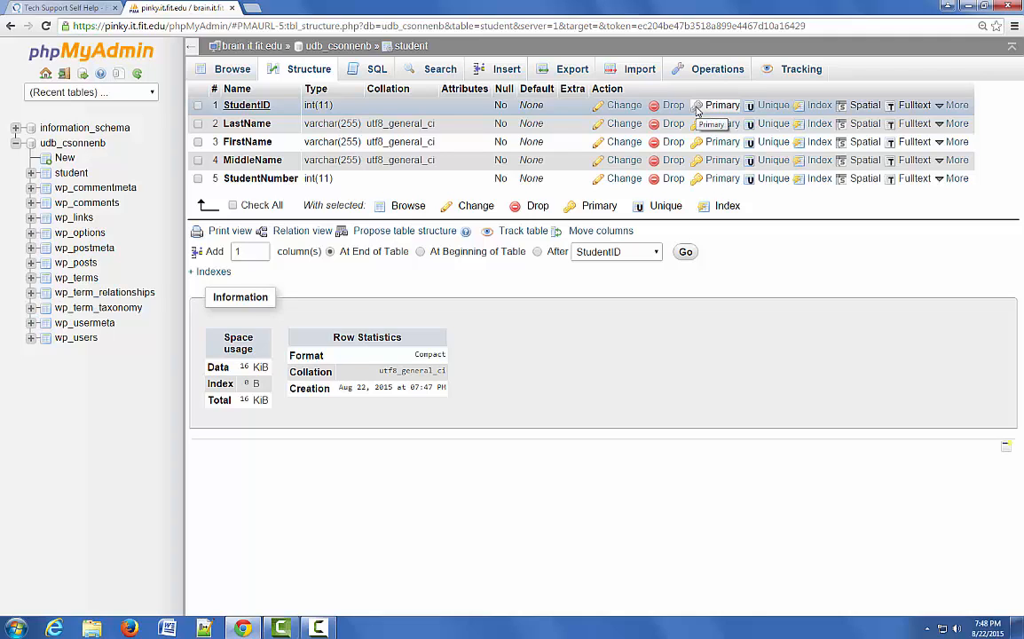
Browse the contents of the student table and examine the SELECT query used to list its rows.
click(236, 71)
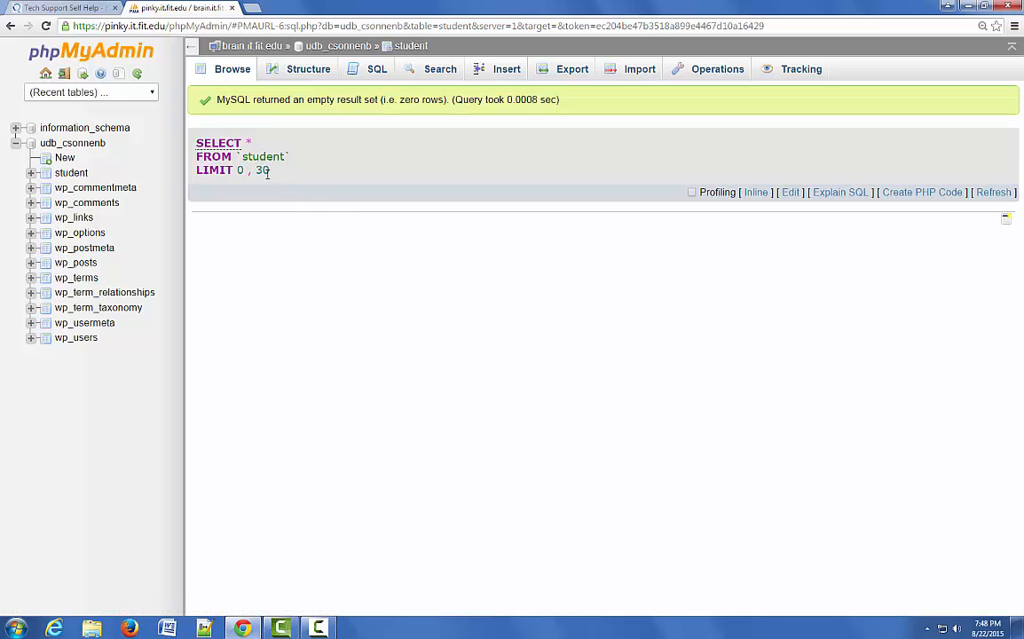
drag(271, 169, 187, 142)
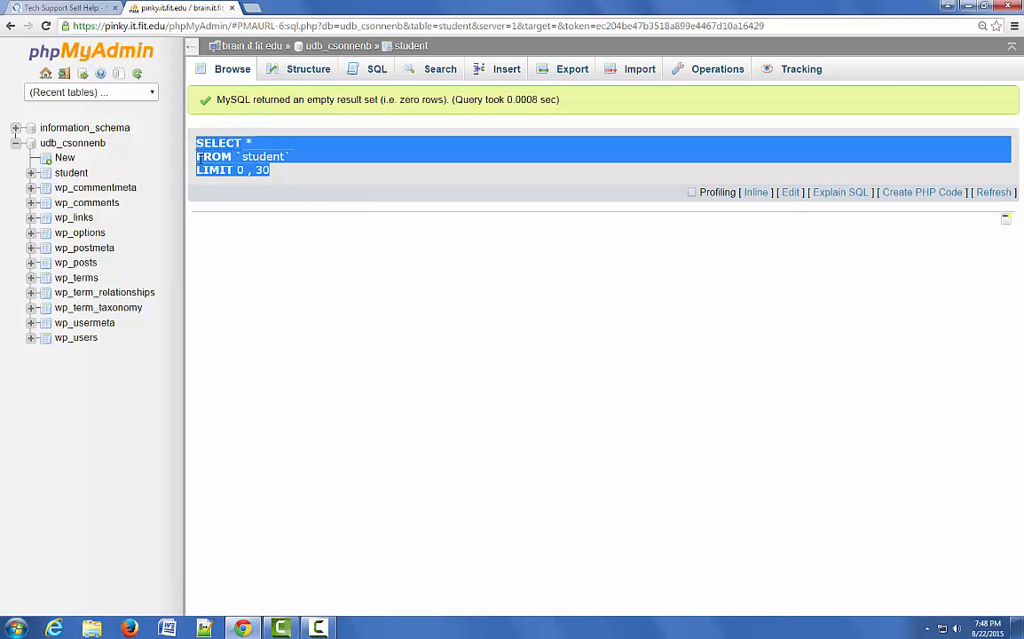
click(252, 156)
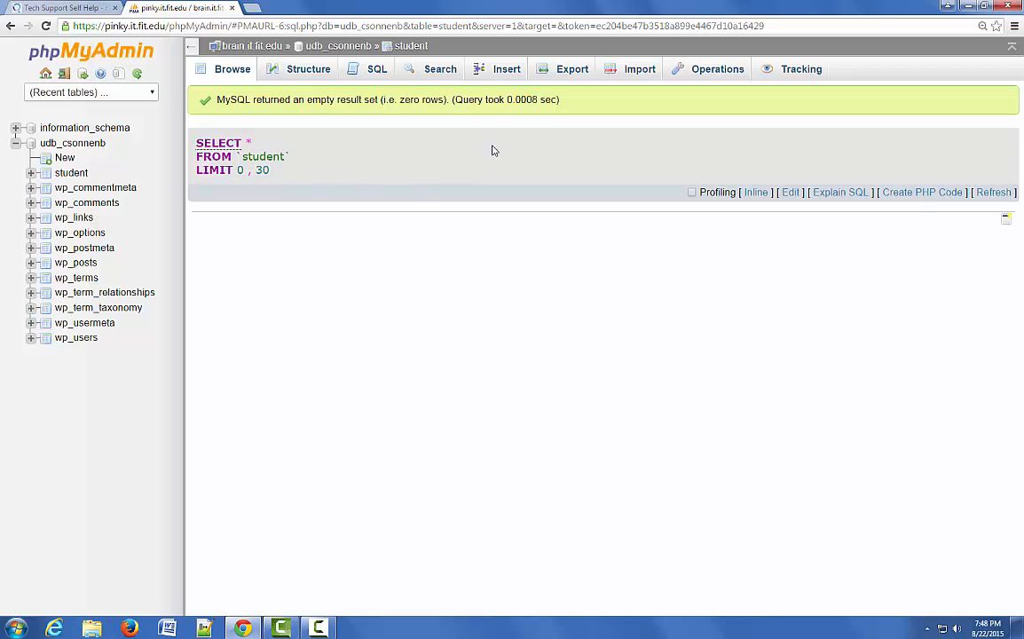
Insert a new row into the student table with StudentID 1, the student's last, first and middle names, and the student number.
click(507, 71)
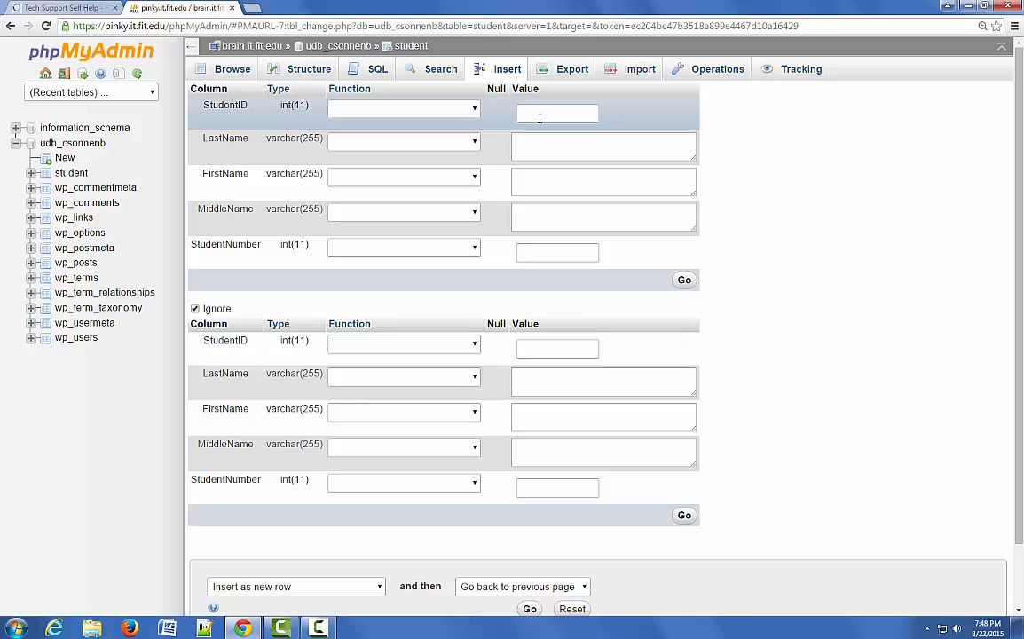
click(539, 118)
text(1)
click(531, 146)
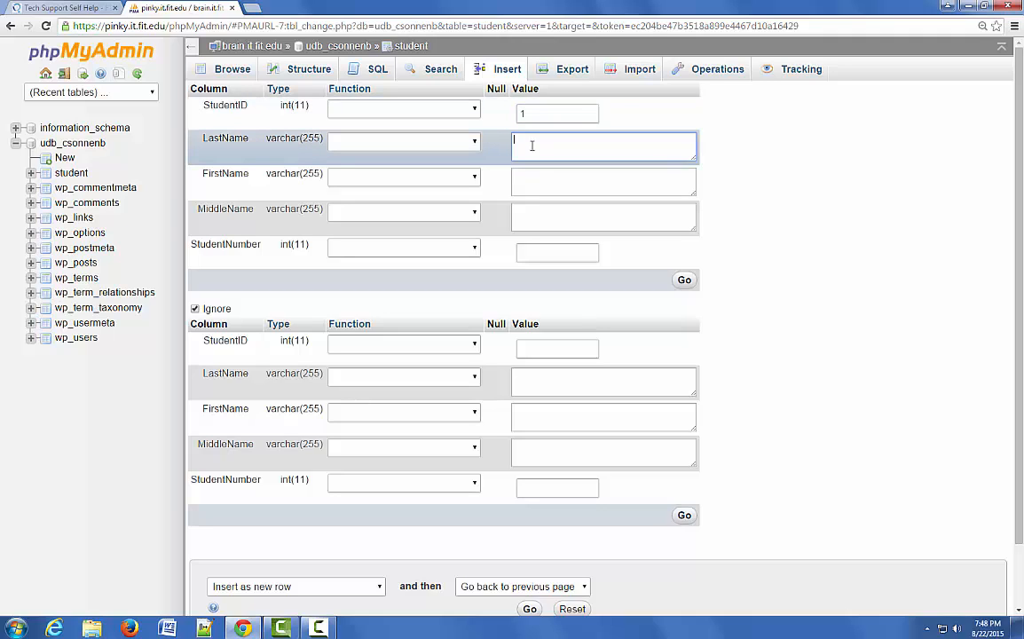
click(584, 178)
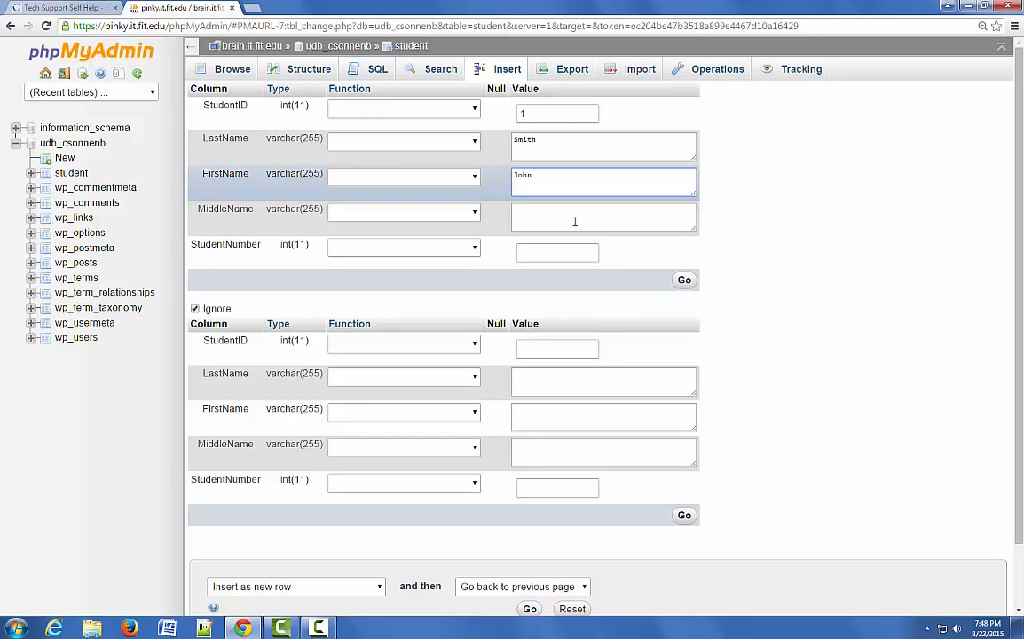
click(573, 221)
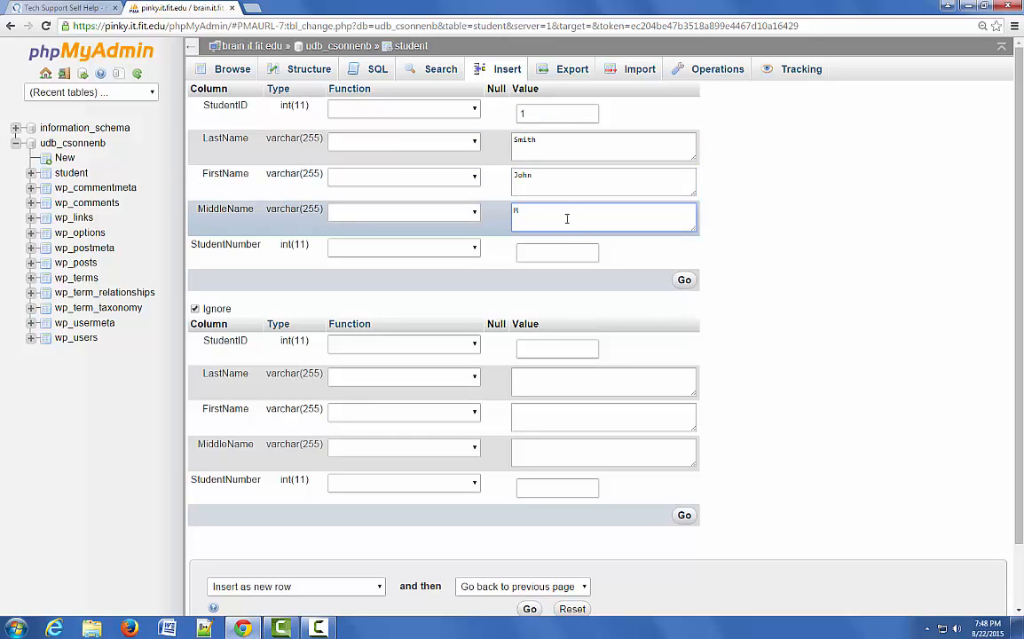
click(563, 252)
text(90)
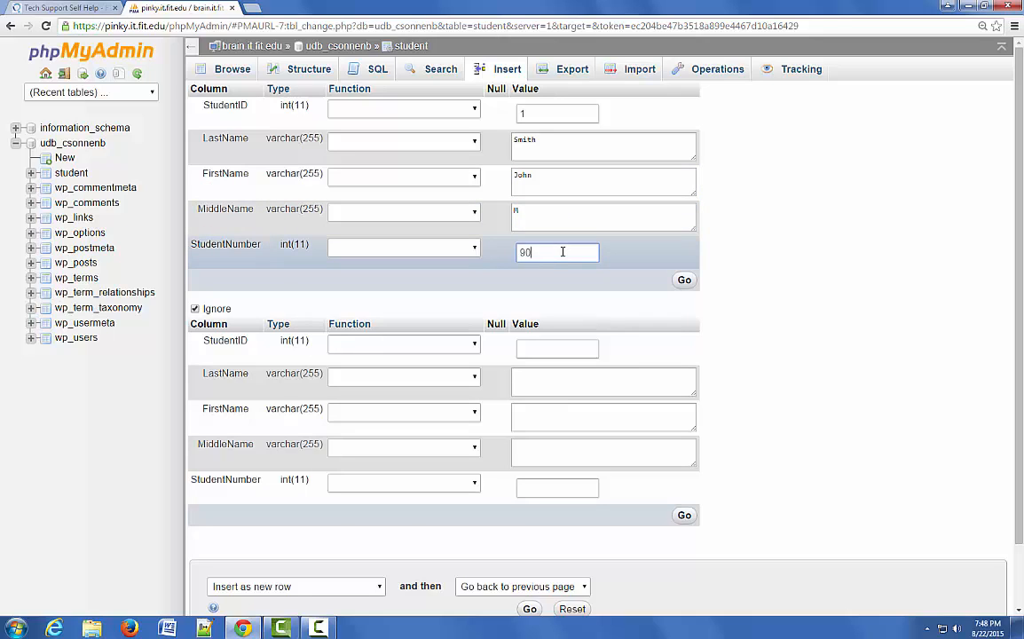
text(0100200)
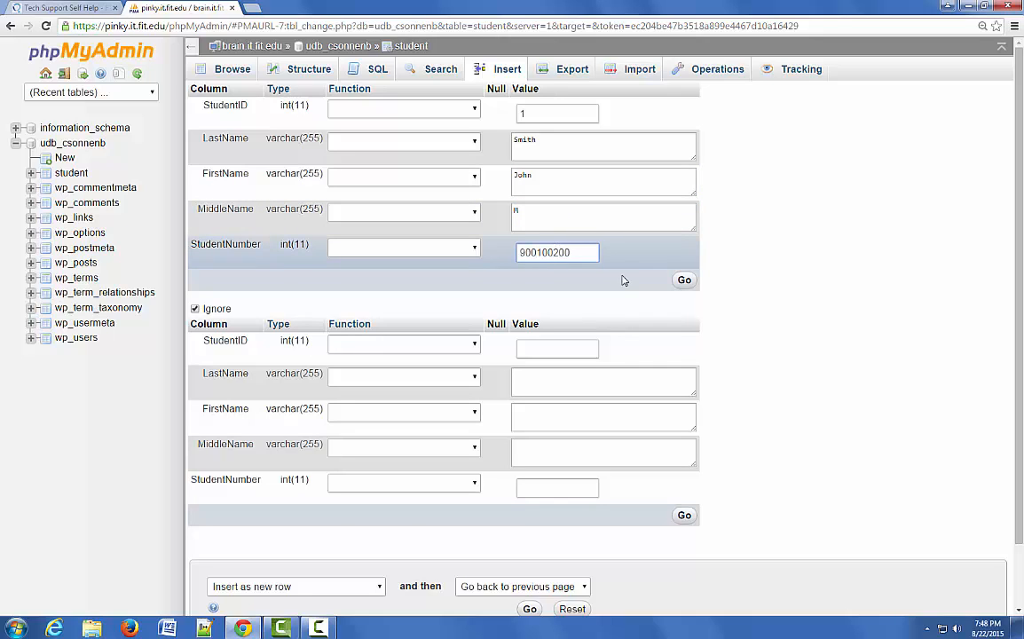
click(685, 280)
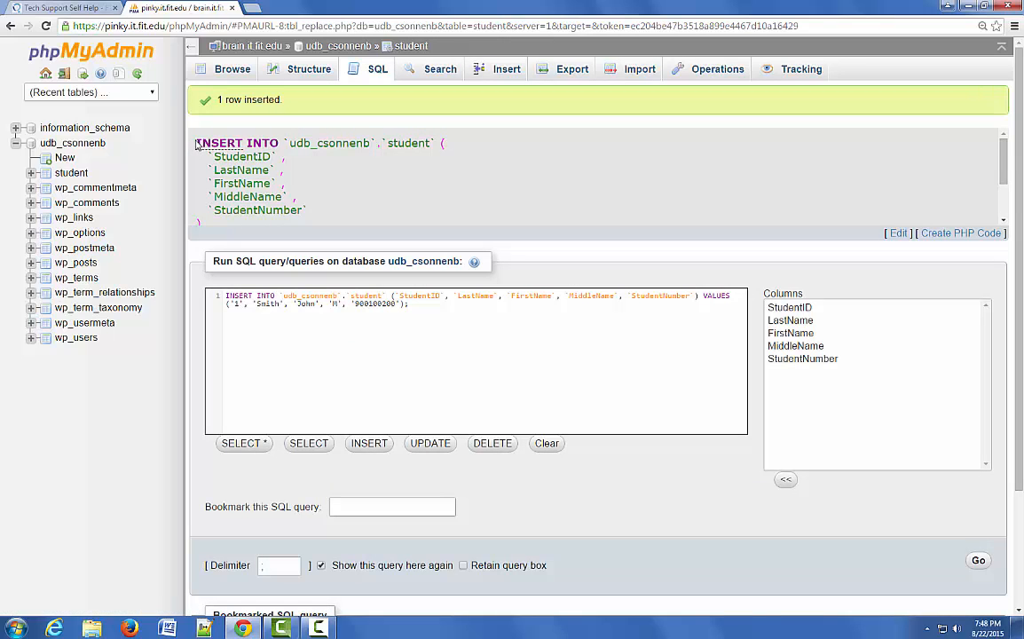
Examine the generated INSERT INTO statement, including its database, table, column list and values.
double_click(306, 143)
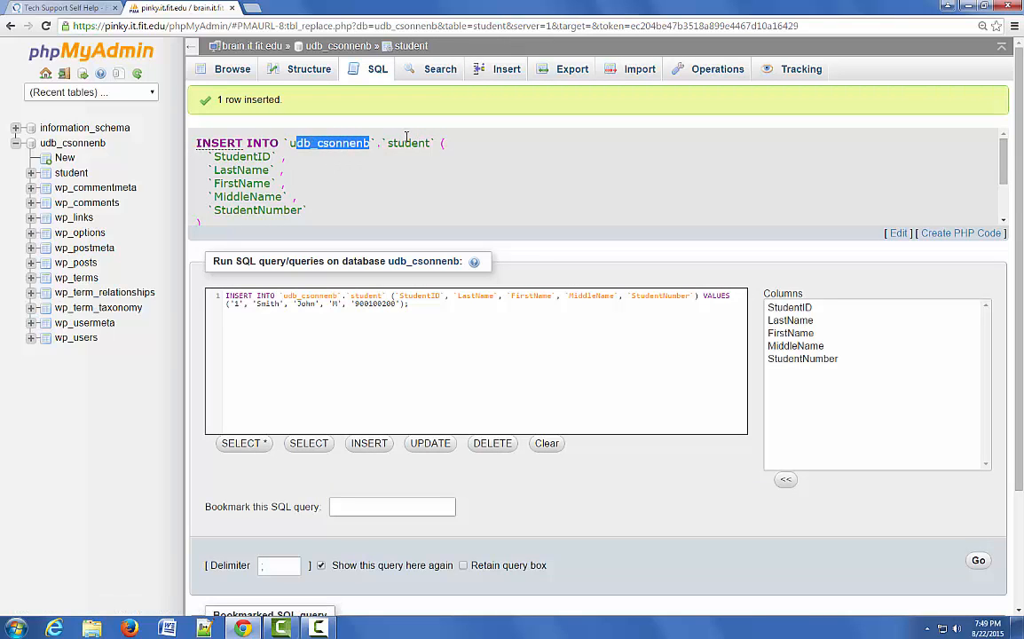
double_click(409, 143)
click(214, 155)
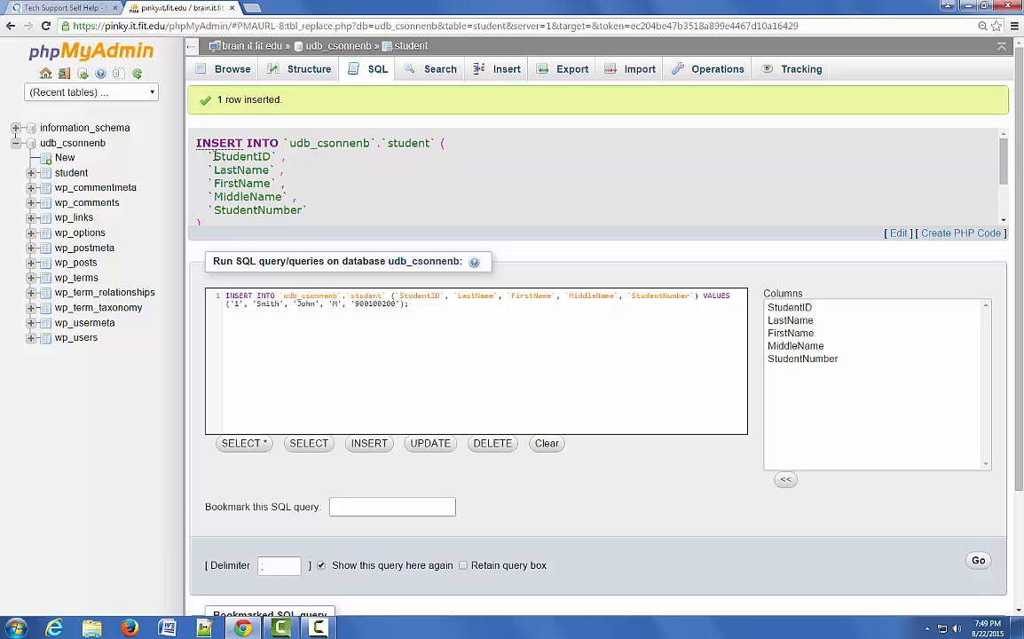
drag(213, 155, 322, 212)
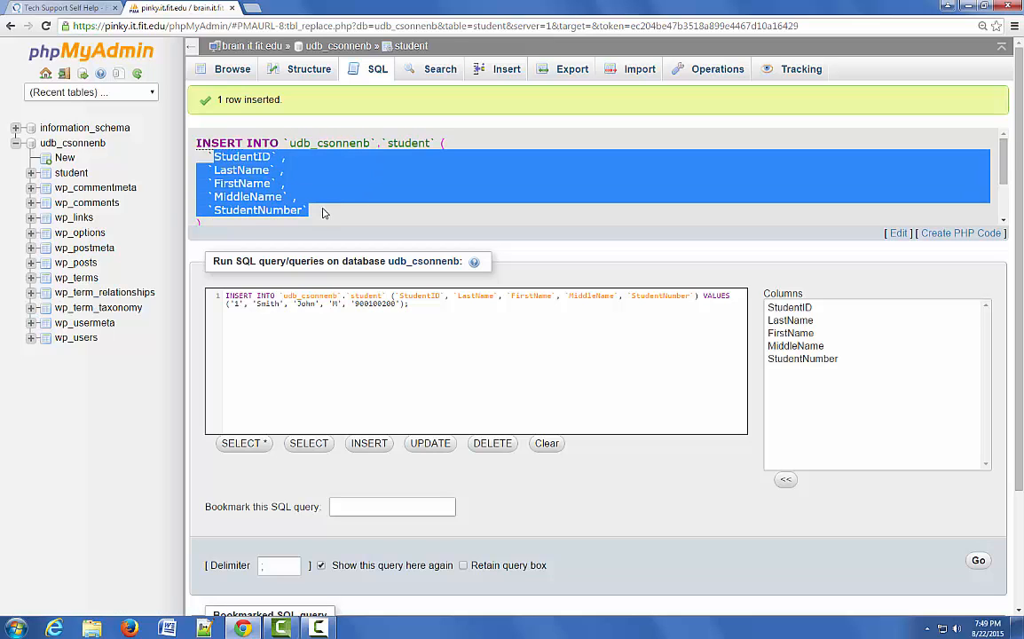
scroll(322, 212, down, 1)
drag(202, 192, 418, 192)
click(409, 194)
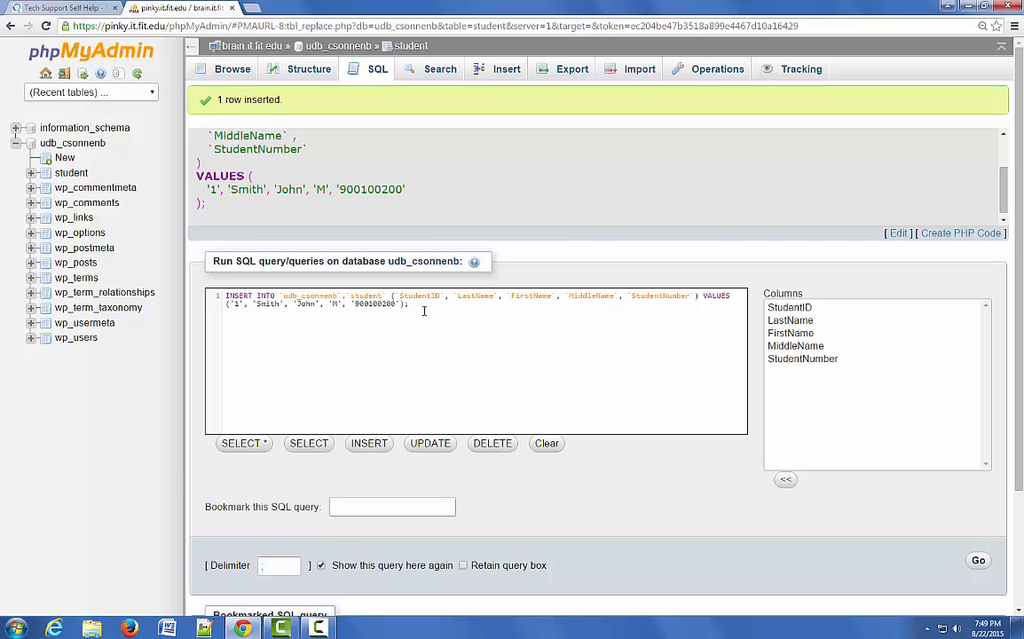
Browse the student table again to check the newly inserted record.
click(232, 76)
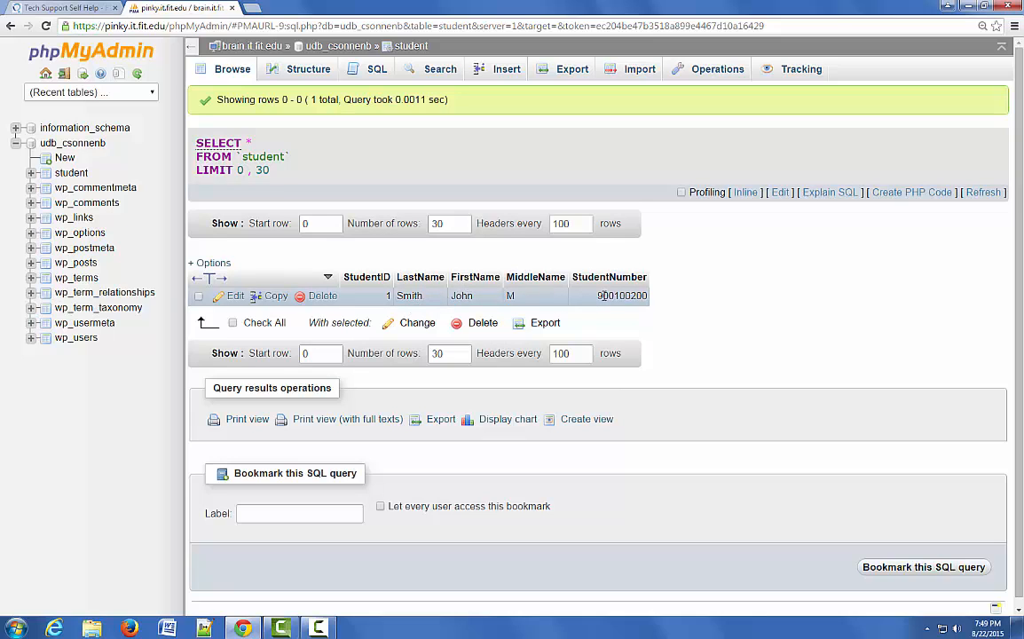
click(316, 629)
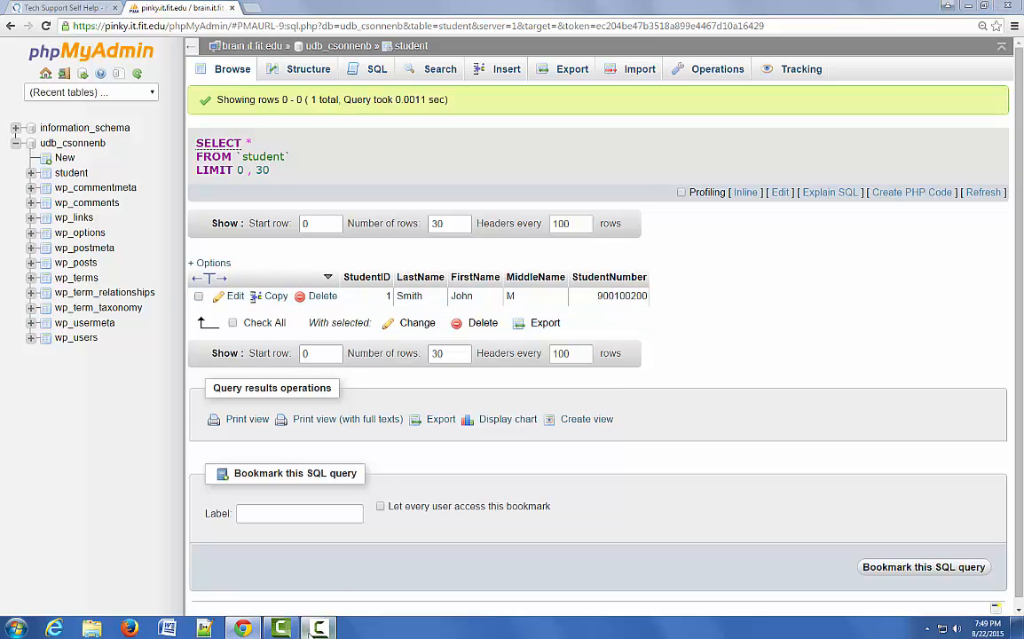